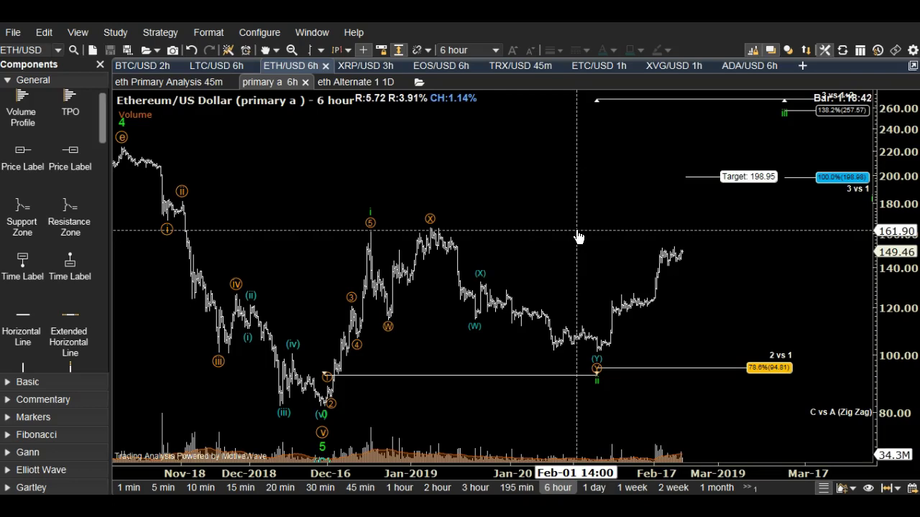
# Show the 'eth Alternate 1' daily ETH/USD chart instead of the 6-hour primary count.
pyautogui.click(562, 244)
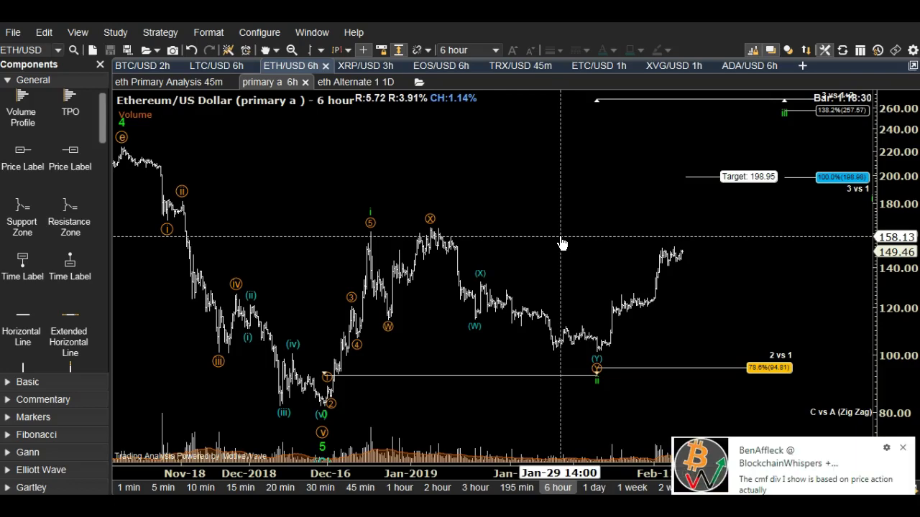
pyautogui.click(903, 448)
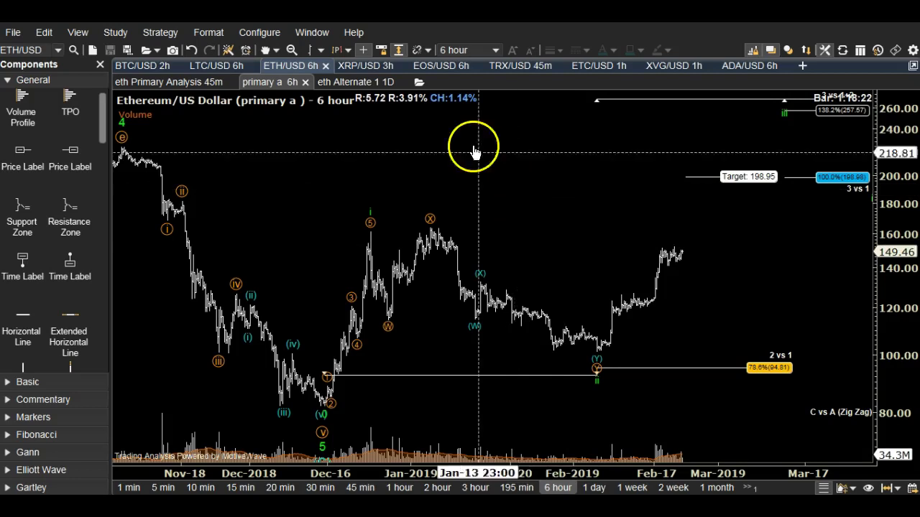
pyautogui.click(353, 82)
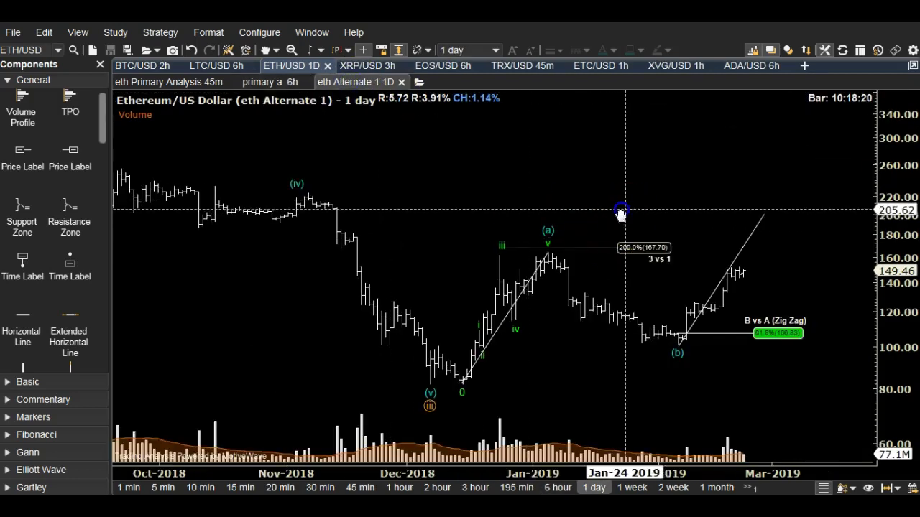
# Pan the daily alternate chart toward the latest bars and switch it to weekly bars.
pyautogui.moveTo(620, 212); pyautogui.dragTo(604, 213)
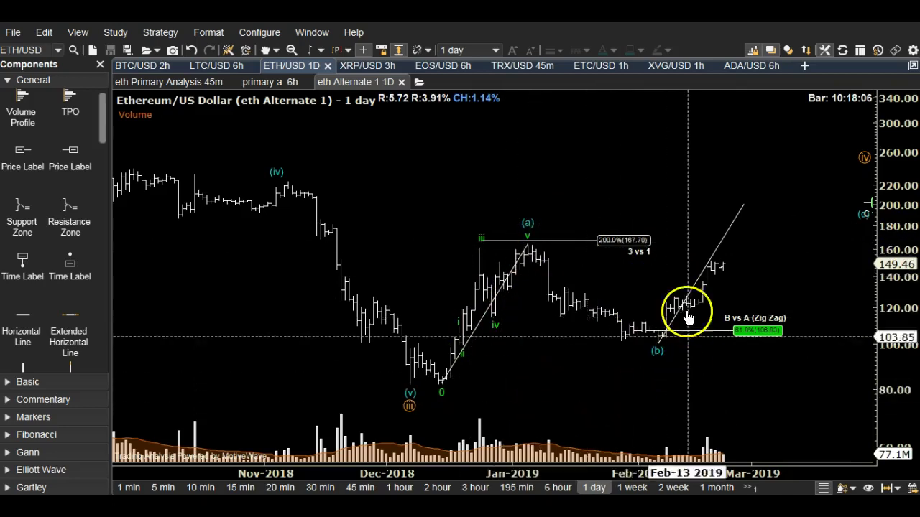
pyautogui.moveTo(663, 390); pyautogui.dragTo(589, 369)
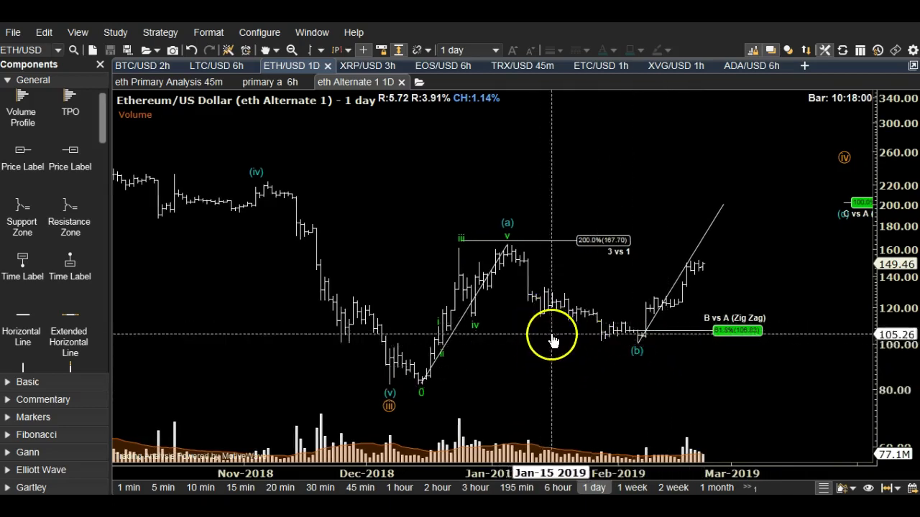
pyautogui.moveTo(503, 219); pyautogui.dragTo(392, 188)
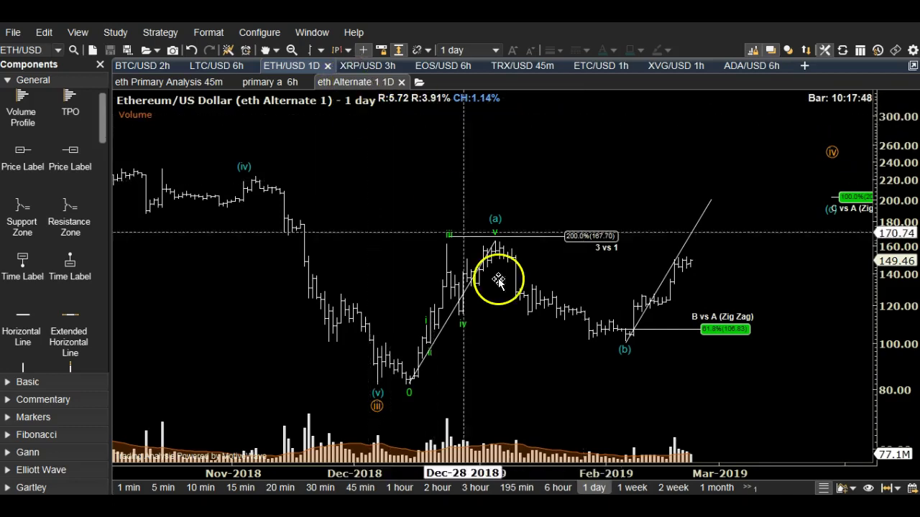
pyautogui.click(630, 488)
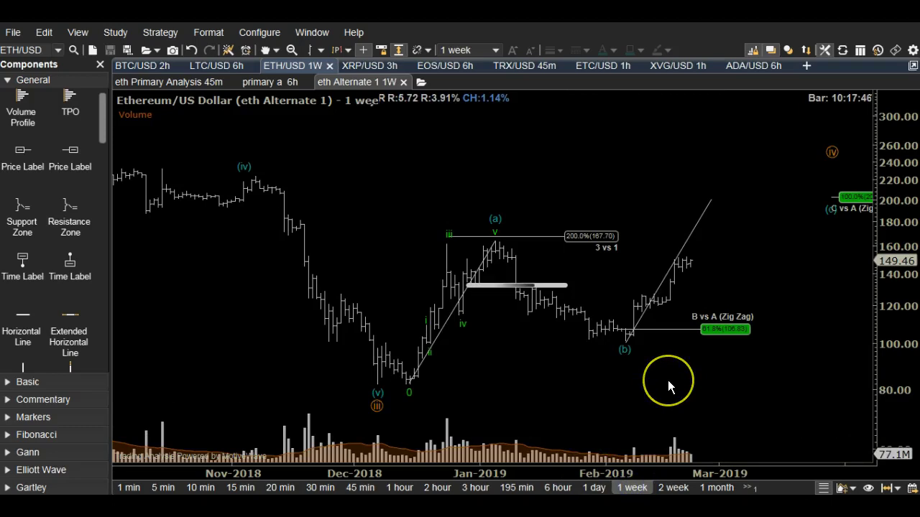
# Compress the weekly price scale so the count from the 2017 lows through projected A and B fits.
pyautogui.moveTo(669, 387); pyautogui.dragTo(646, 192)
pyautogui.click(876, 203)
pyautogui.moveTo(868, 200); pyautogui.dragTo(440, 164)
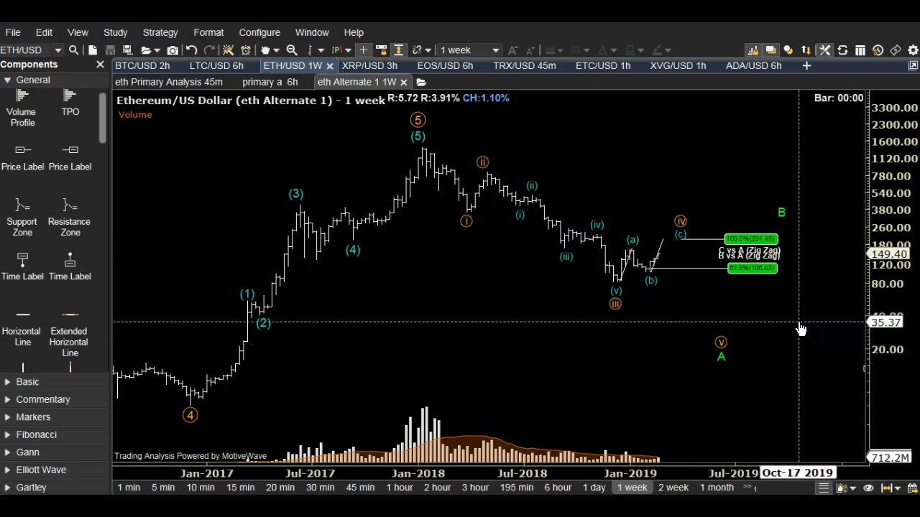
pyautogui.click(777, 314)
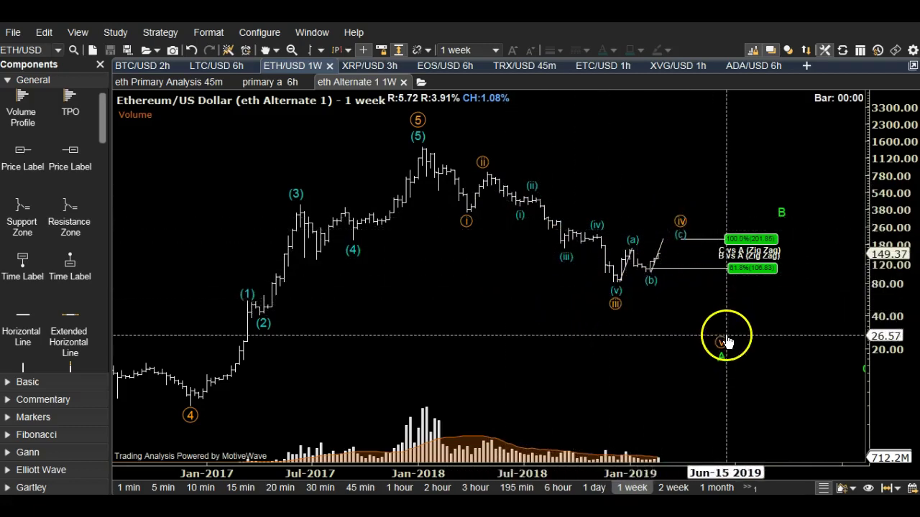
# Move the projected (v)/A point higher and later, then adjust the (c) point near 201.85.
pyautogui.moveTo(727, 347); pyautogui.dragTo(742, 322)
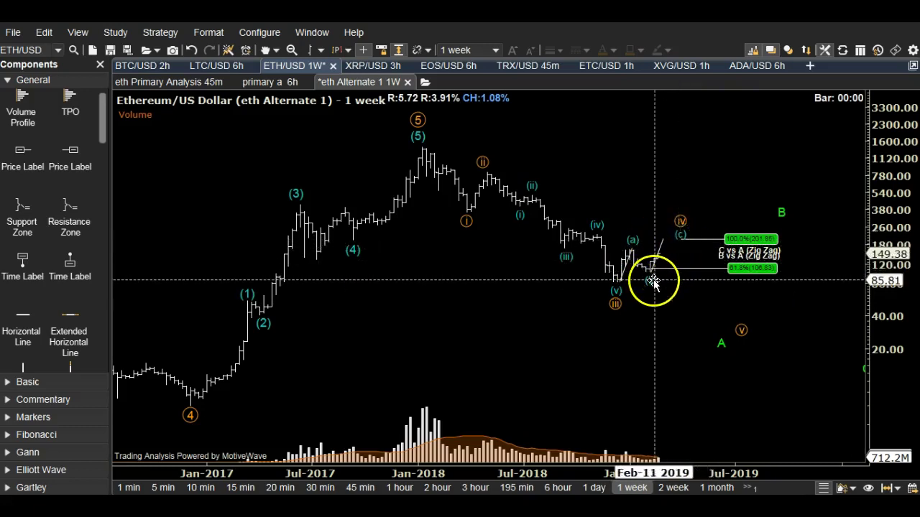
pyautogui.moveTo(657, 263)
pyautogui.moveTo(680, 237)
pyautogui.mouseDown()
pyautogui.moveTo(651, 268)
pyautogui.moveTo(682, 215)
pyautogui.moveTo(729, 308)
pyautogui.moveTo(709, 323)
pyautogui.moveTo(684, 235)
pyautogui.mouseUp()
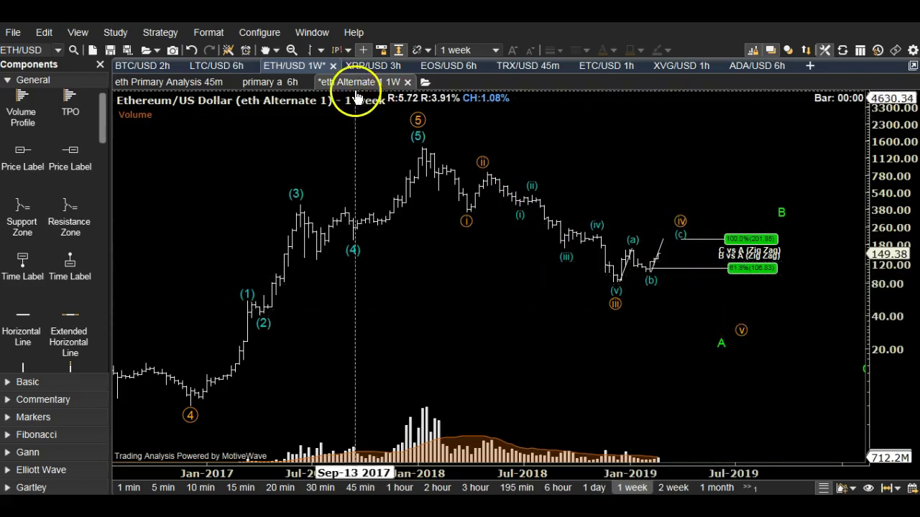
# Switch the alternate chart back to daily bars and pan toward earlier dates.
pyautogui.click(595, 488)
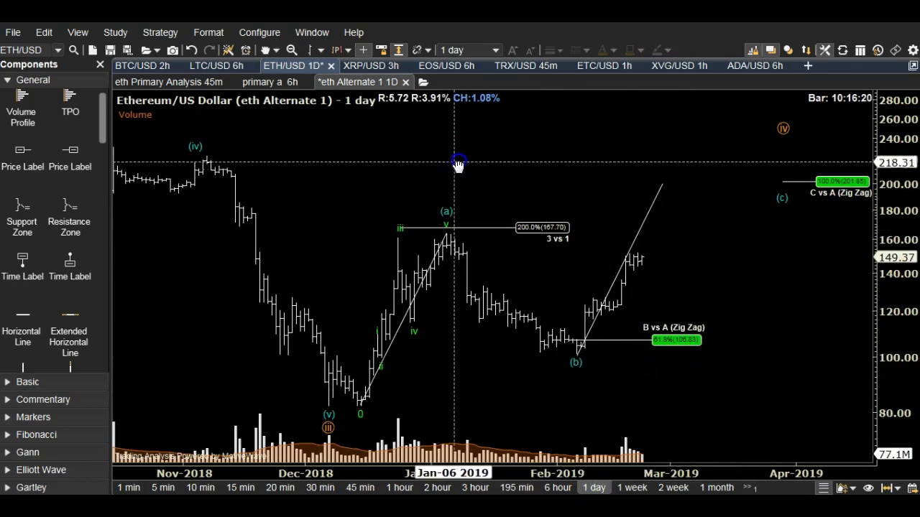
pyautogui.moveTo(455, 163); pyautogui.dragTo(463, 163)
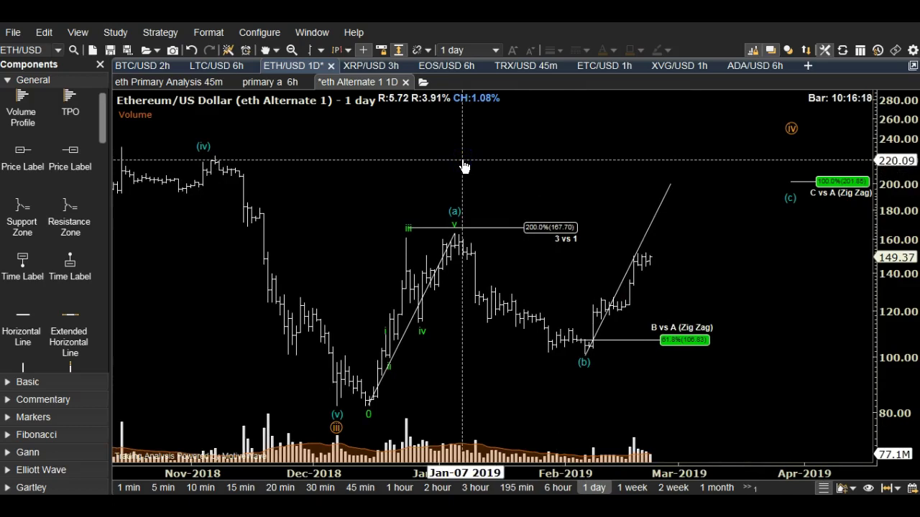
pyautogui.click(391, 365)
pyautogui.click(539, 195)
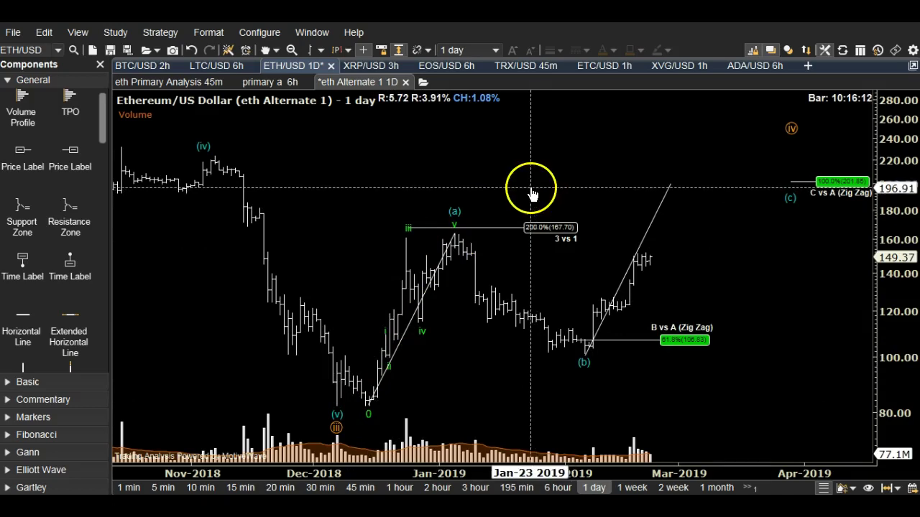
pyautogui.moveTo(444, 170); pyautogui.dragTo(448, 171)
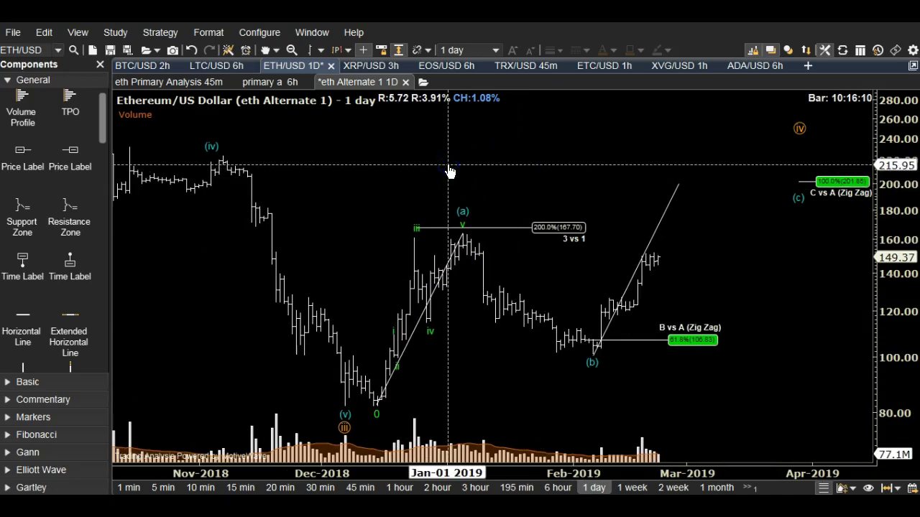
pyautogui.click(433, 168)
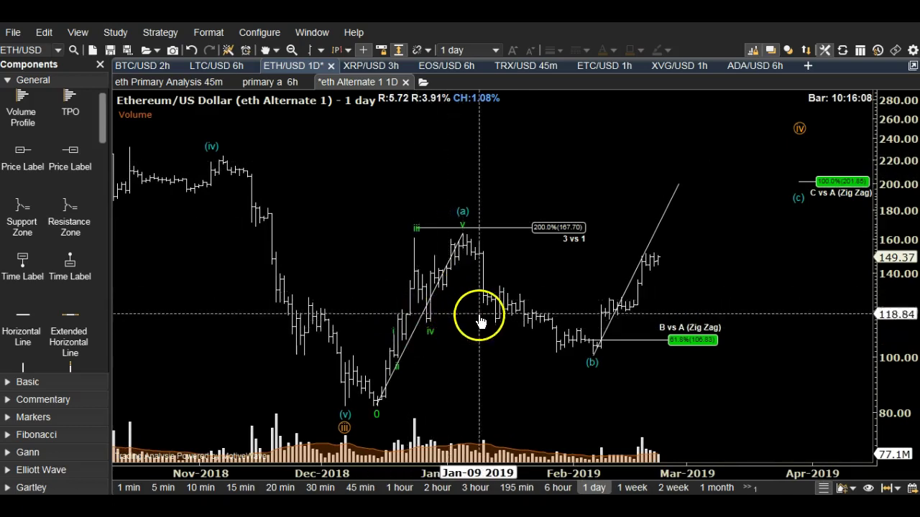
# Select the trend line from the December low to inspect wave (a) and the 167.70 level.
pyautogui.moveTo(392, 370)
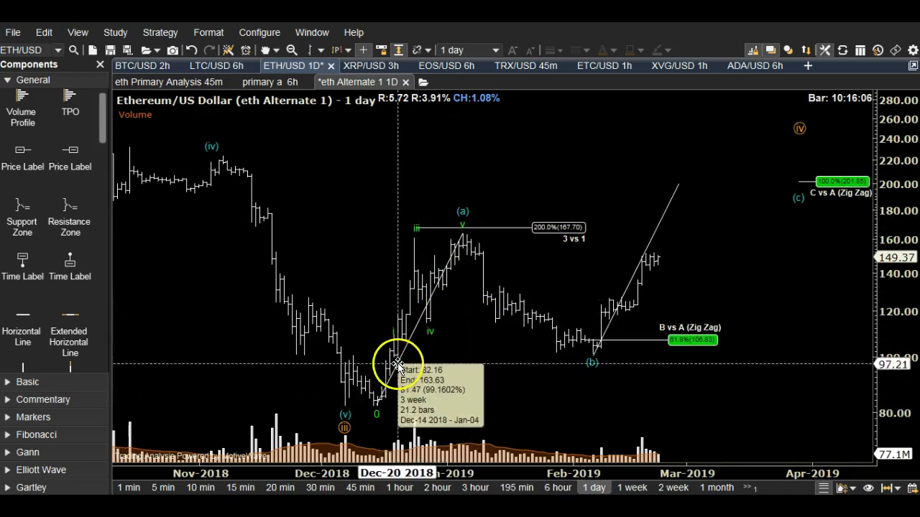
pyautogui.moveTo(407, 346); pyautogui.dragTo(376, 405)
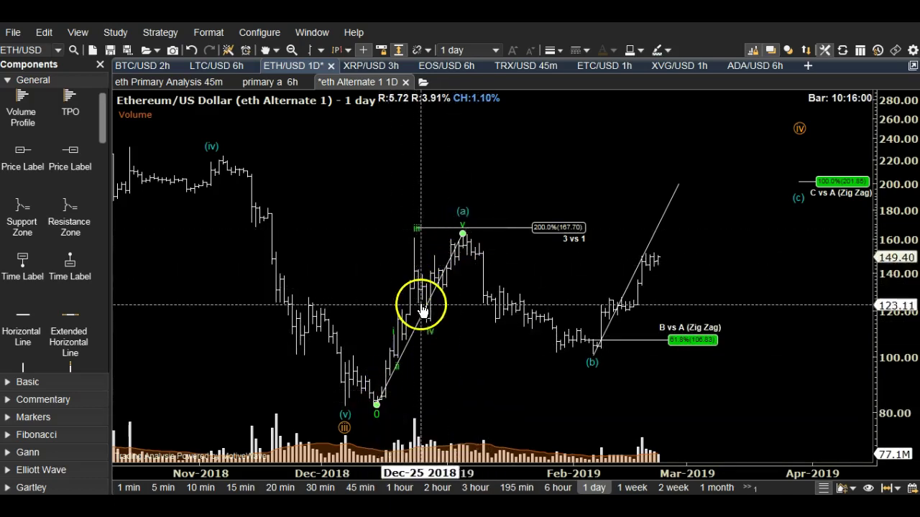
pyautogui.moveTo(433, 293)
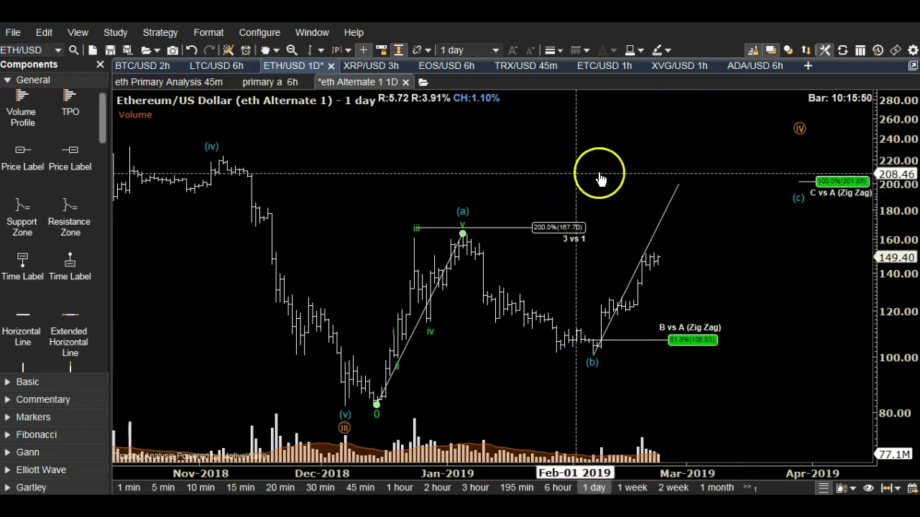
pyautogui.moveTo(724, 217); pyautogui.dragTo(709, 216)
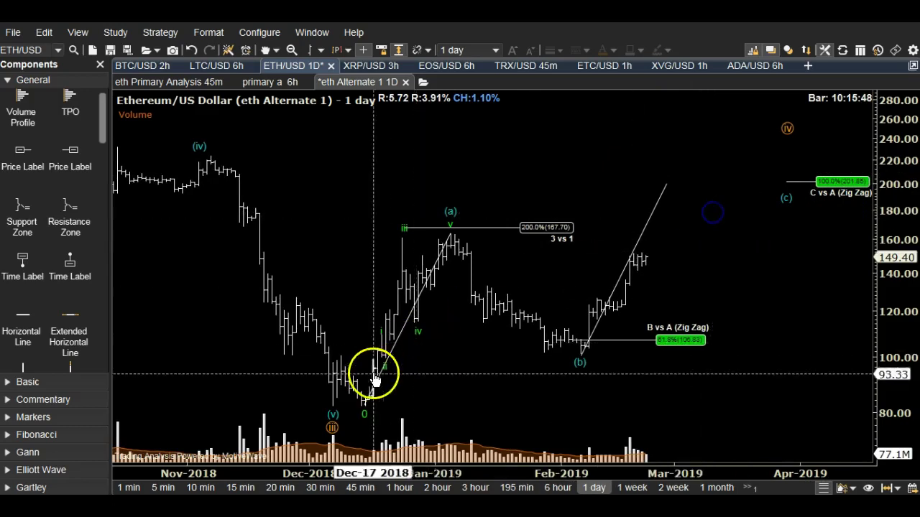
# Inspect the (v)-(a)-(b)-(c) zig-zag and pan the daily chart to its (c) target near 201.85.
pyautogui.click(785, 201)
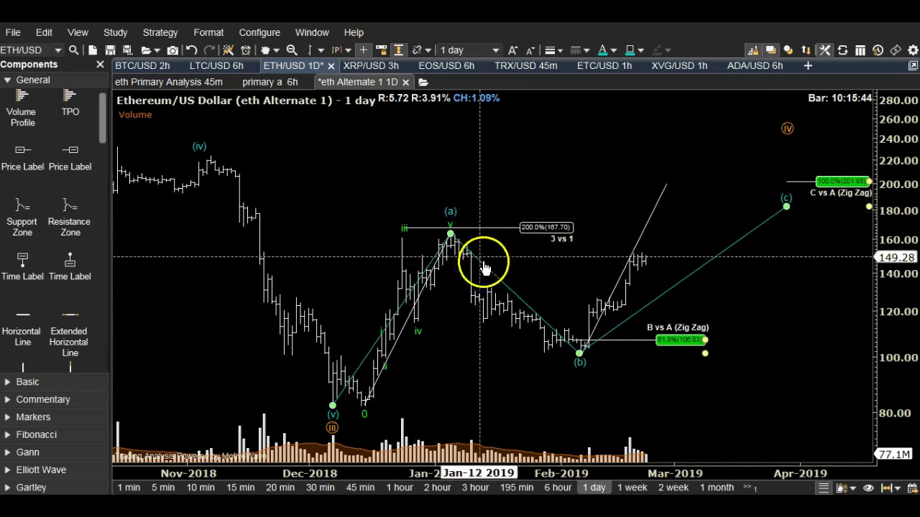
pyautogui.click(754, 172)
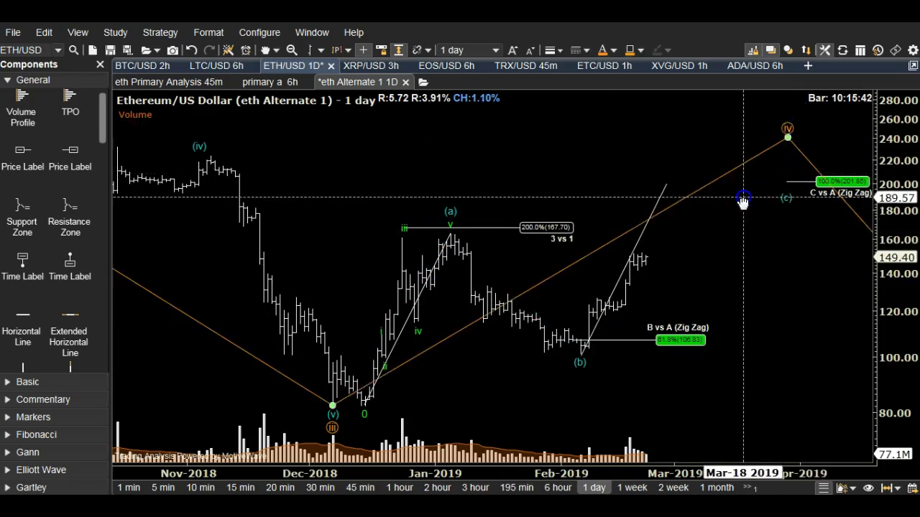
pyautogui.click(720, 238)
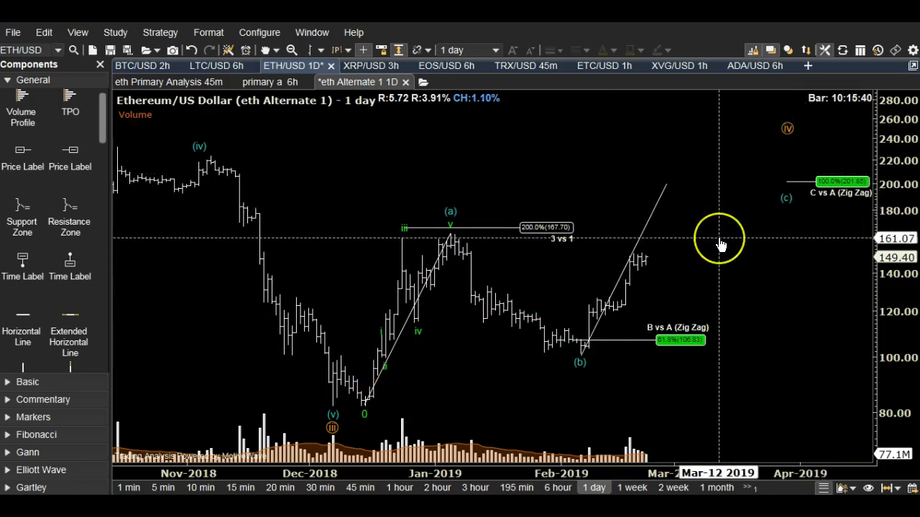
pyautogui.moveTo(721, 244)
pyautogui.mouseDown()
pyautogui.moveTo(652, 263)
pyautogui.moveTo(684, 221)
pyautogui.moveTo(688, 201)
pyautogui.moveTo(678, 189)
pyautogui.moveTo(579, 363)
pyautogui.moveTo(649, 324)
pyautogui.moveTo(699, 193)
pyautogui.moveTo(586, 172)
pyautogui.moveTo(617, 163)
pyautogui.mouseUp()
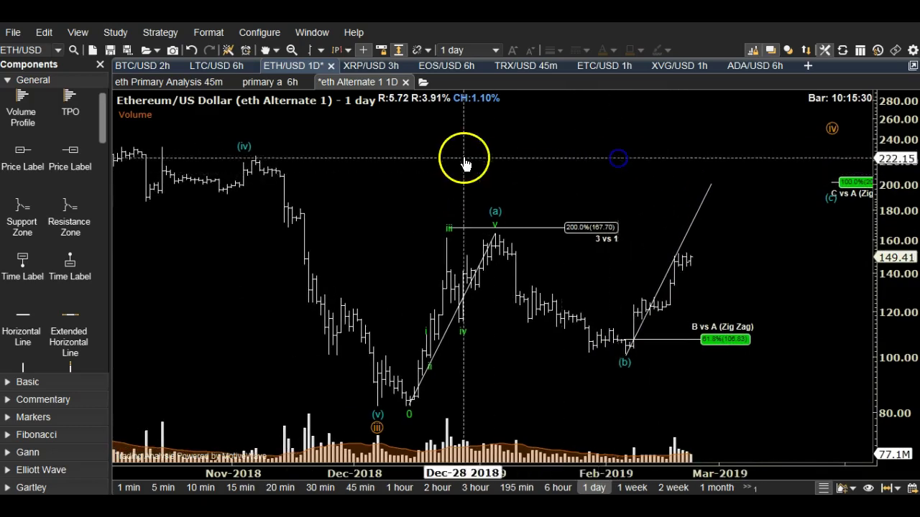
pyautogui.moveTo(464, 164); pyautogui.dragTo(626, 144)
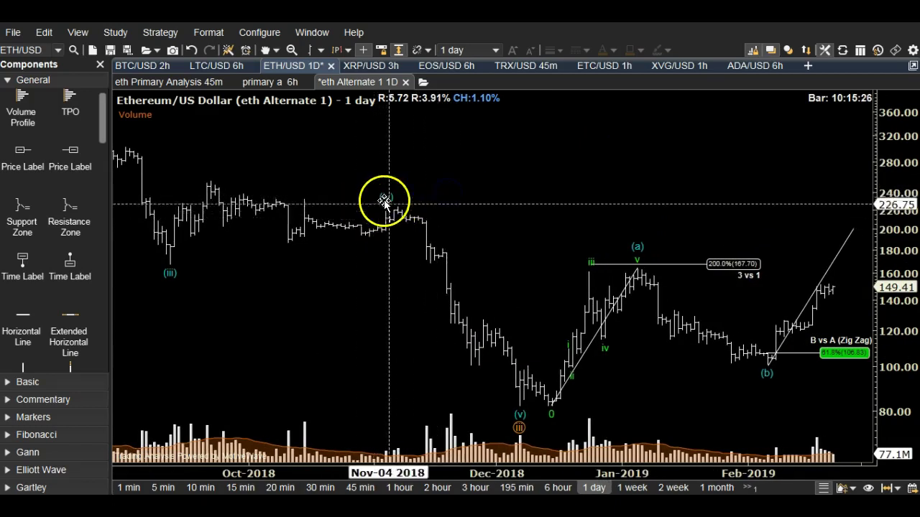
# Zoom the daily chart, then switch to the 'primary a 6h' chart.
pyautogui.scroll(-1, 467, 200)
pyautogui.scroll(-5, 272, 209)
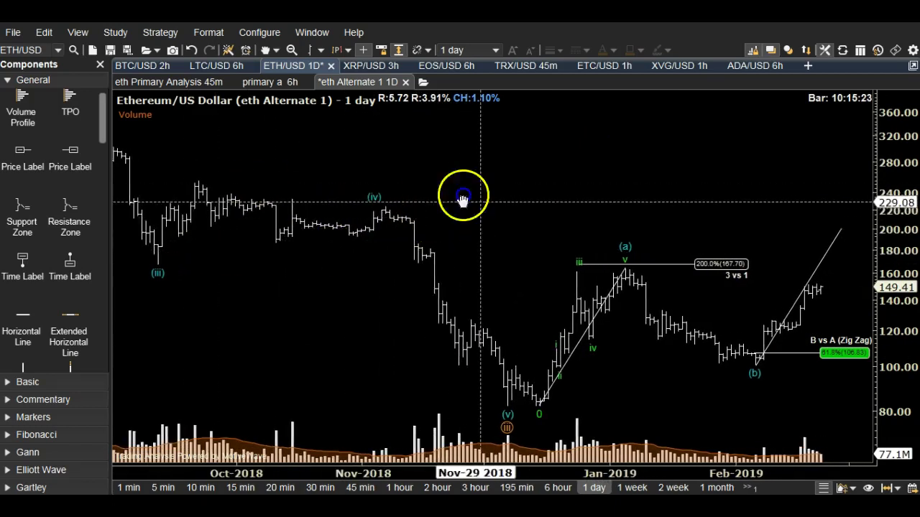
pyautogui.scroll(-2, 402, 205)
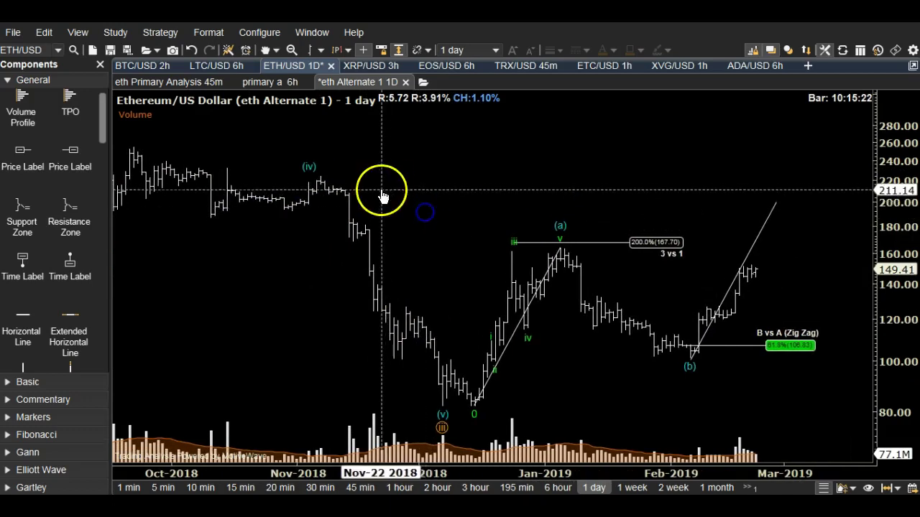
pyautogui.scroll(-4, 539, 193)
pyautogui.scroll(-4, 571, 191)
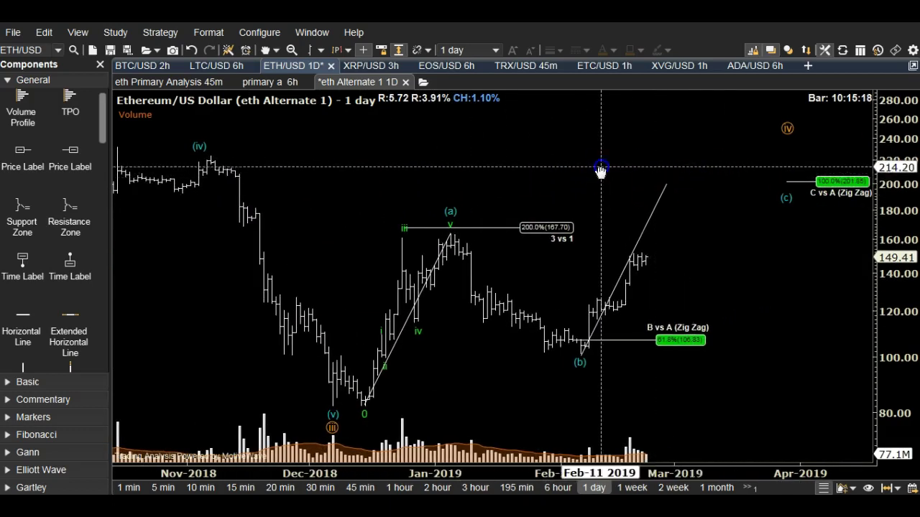
pyautogui.scroll(1, 599, 172)
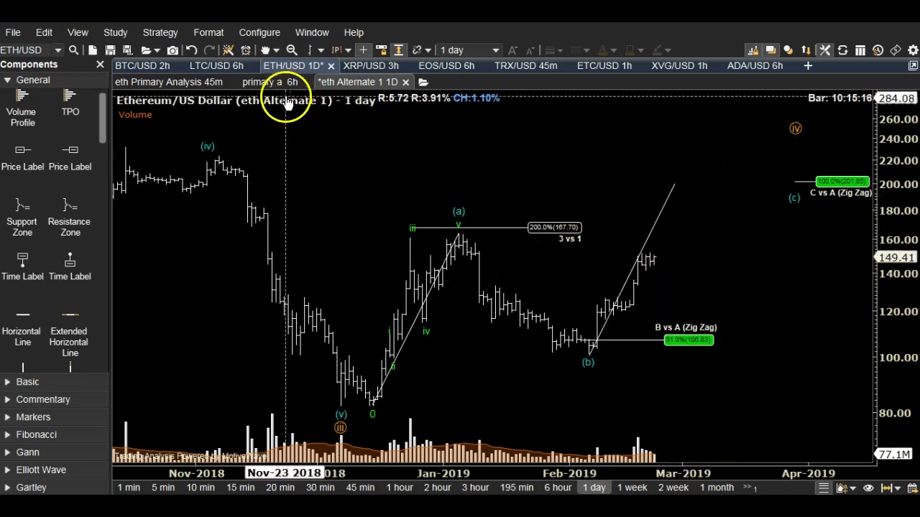
pyautogui.click(268, 83)
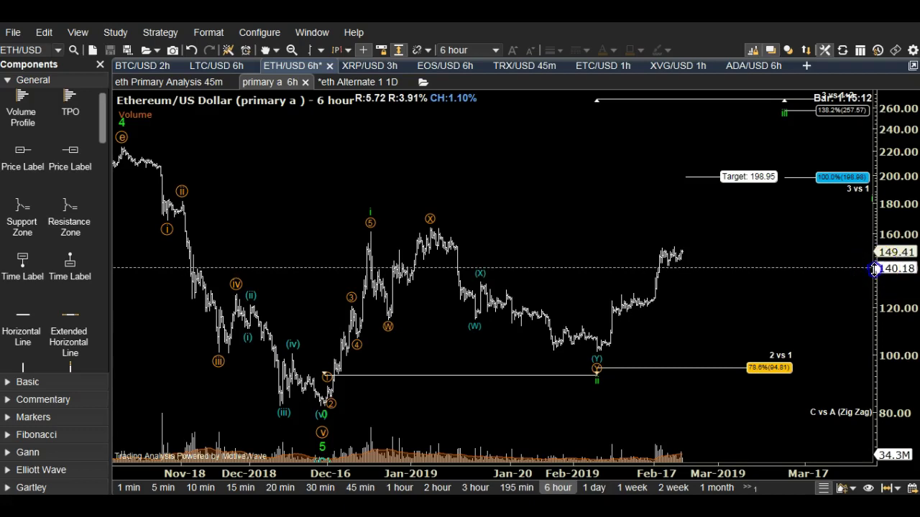
pyautogui.click(277, 119)
pyautogui.scroll(-2, 616, 236)
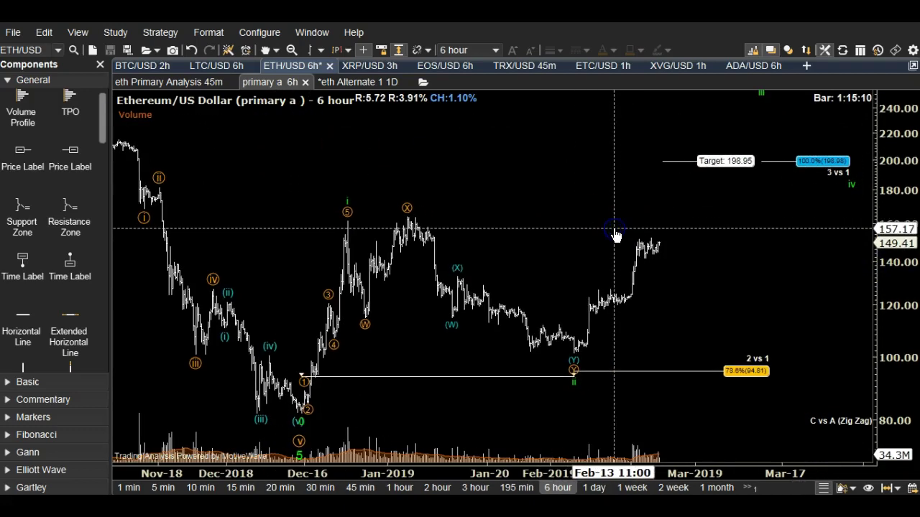
pyautogui.moveTo(345, 360)
pyautogui.mouseDown()
pyautogui.moveTo(308, 376)
pyautogui.moveTo(347, 200)
pyautogui.mouseUp()
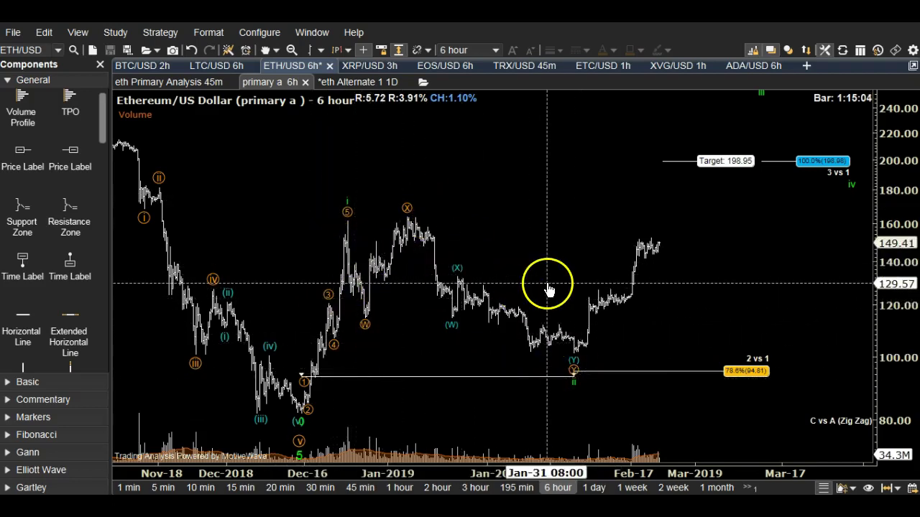
pyautogui.moveTo(561, 251); pyautogui.dragTo(550, 257)
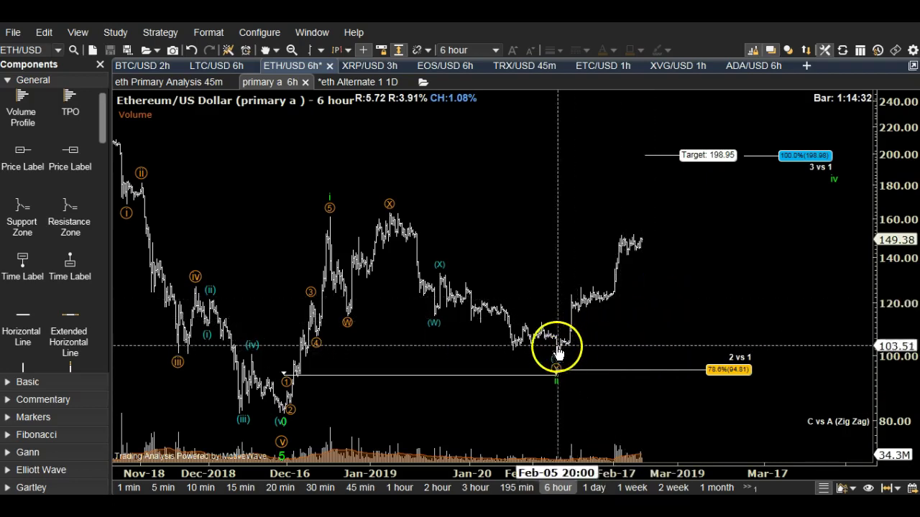
# Draw a W-X-Y double combo from the (X) high to the Feb-05 low, then open the 45-minute primary chart.
pyautogui.click(558, 354)
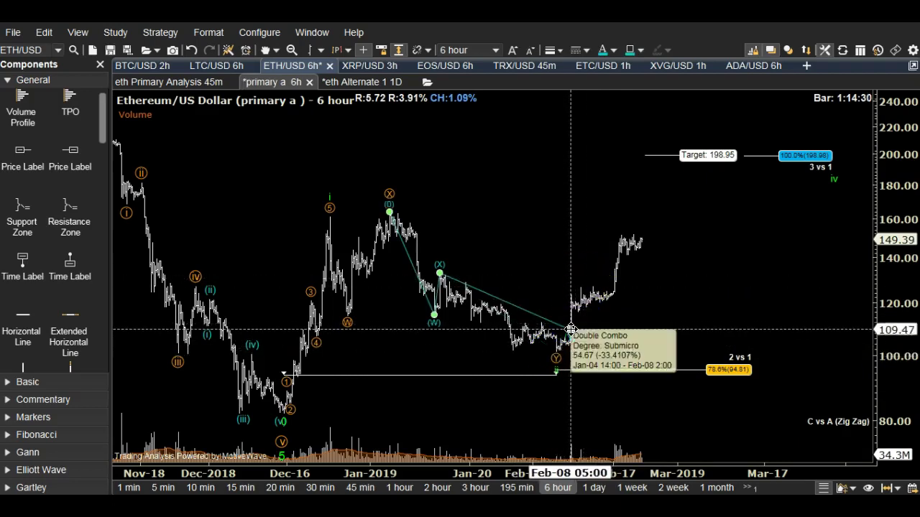
pyautogui.moveTo(570, 331); pyautogui.dragTo(558, 354)
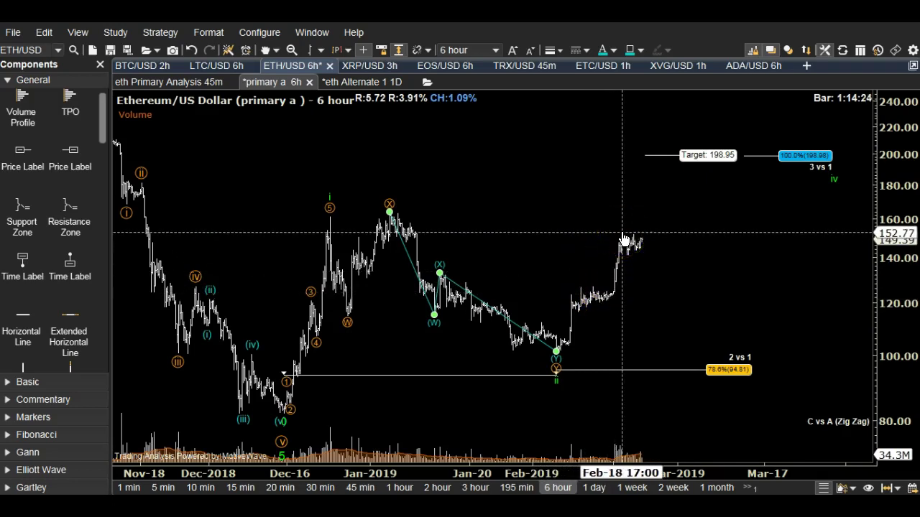
pyautogui.click(627, 243)
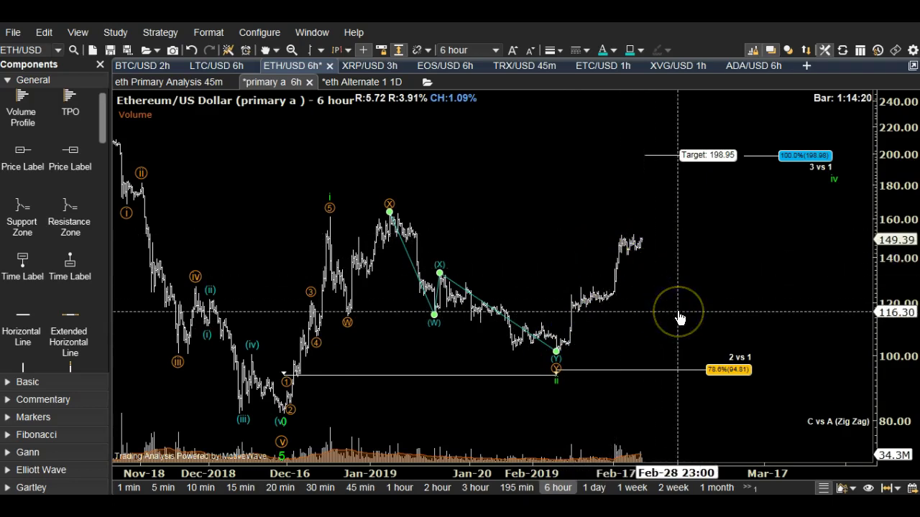
pyautogui.click(173, 82)
pyautogui.moveTo(898, 230); pyautogui.dragTo(898, 242)
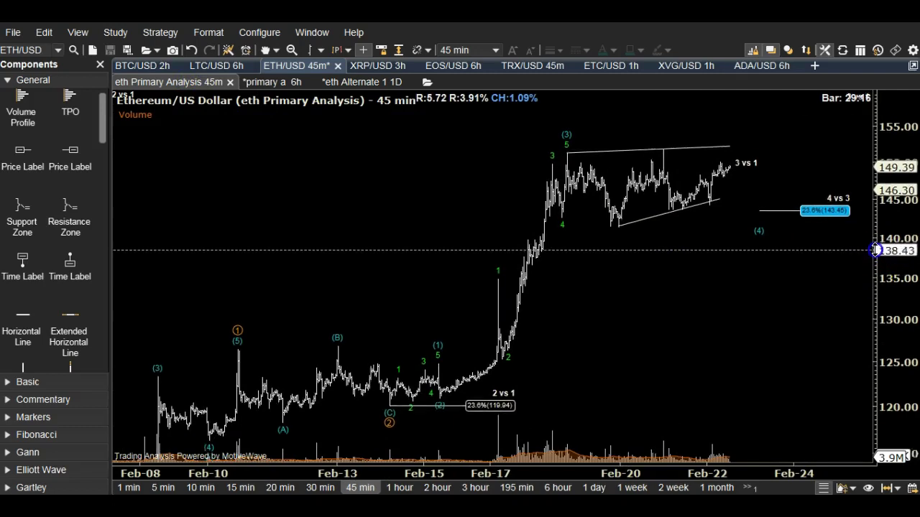
# Extend the lower triangle trendline after wave (3) slightly left on the 45-minute chart.
pyautogui.moveTo(733, 302); pyautogui.dragTo(630, 314)
pyautogui.moveTo(620, 279); pyautogui.dragTo(575, 337)
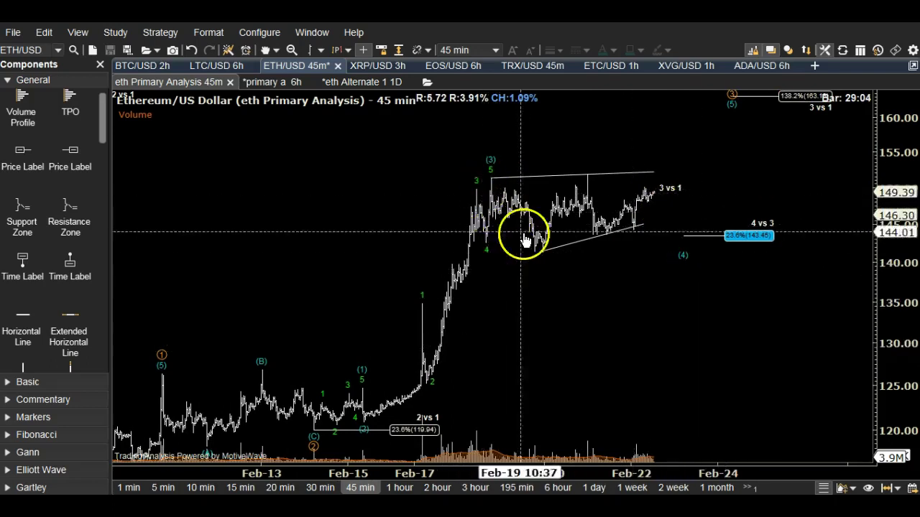
pyautogui.click(492, 190)
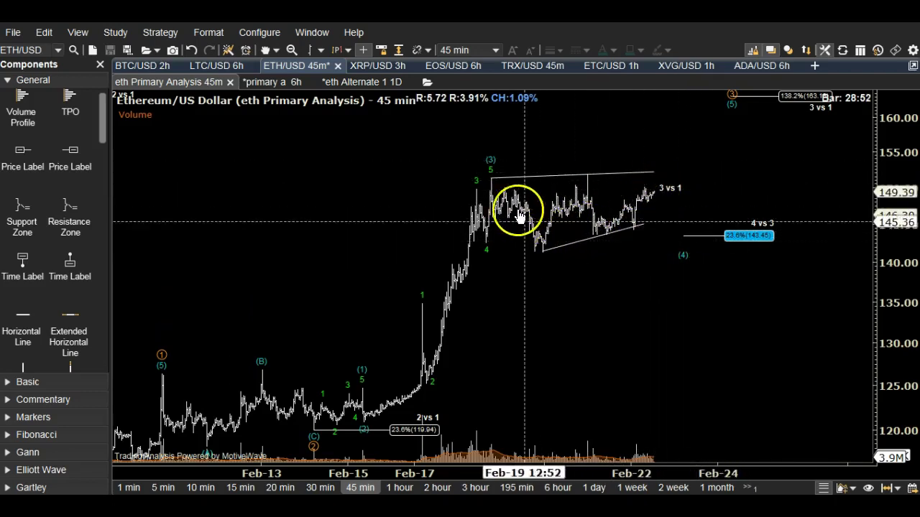
pyautogui.moveTo(549, 251); pyautogui.dragTo(543, 250)
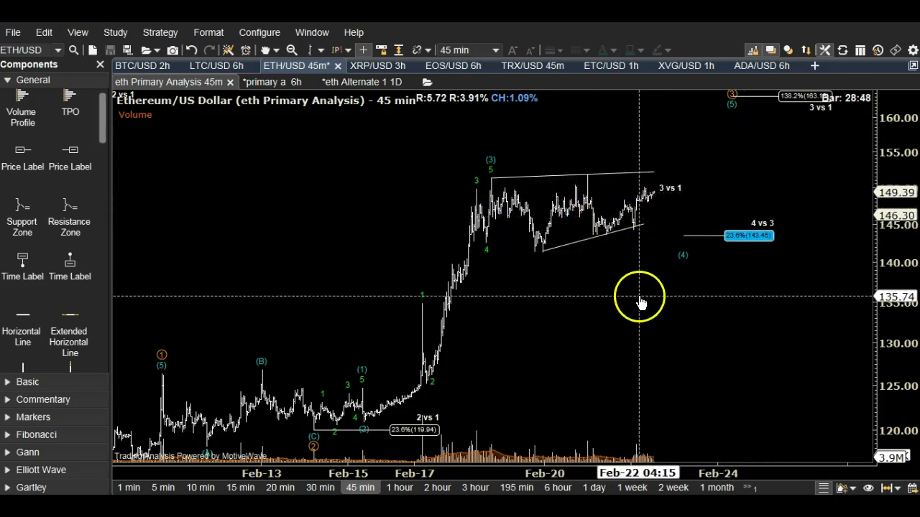
# Pan the 45-minute chart between Feb-10 and Feb-27 to view the 138.2% target.
pyautogui.moveTo(640, 301); pyautogui.dragTo(597, 309)
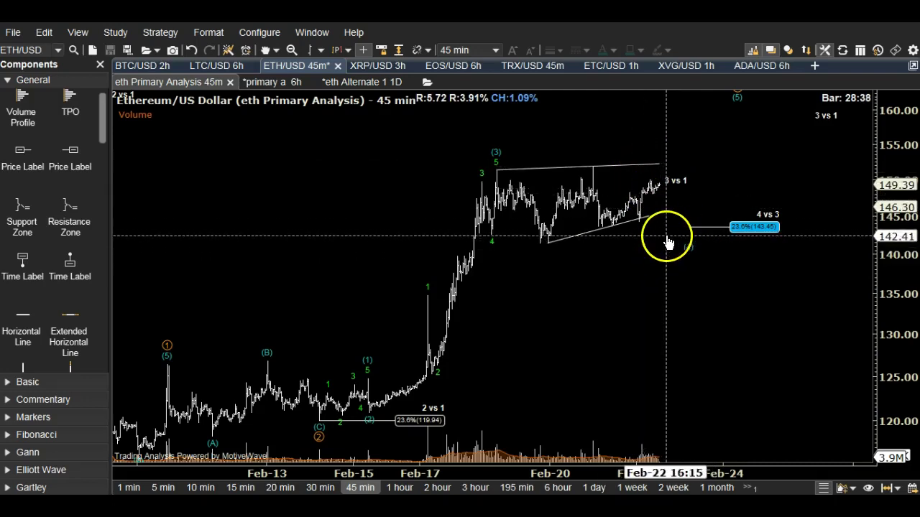
pyautogui.moveTo(677, 242); pyautogui.dragTo(667, 241)
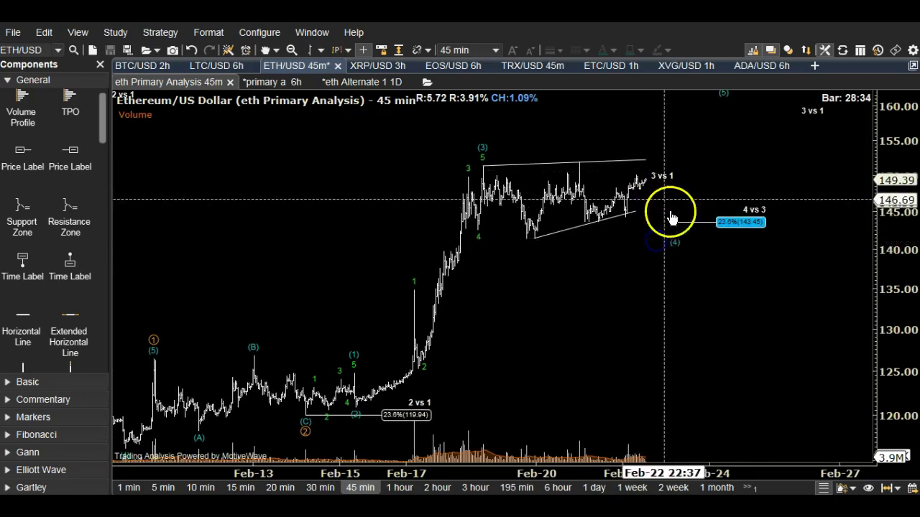
pyautogui.moveTo(585, 230); pyautogui.dragTo(588, 328)
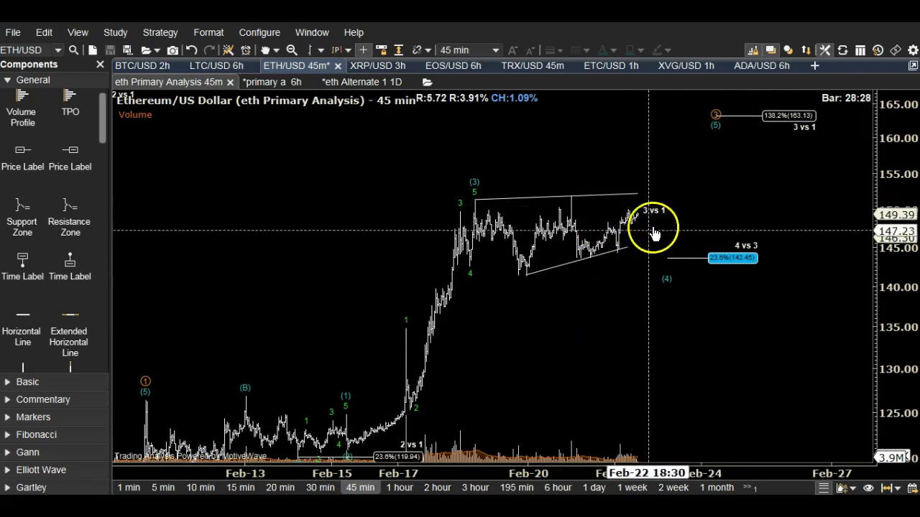
pyautogui.moveTo(704, 220); pyautogui.dragTo(702, 205)
pyautogui.click(704, 130)
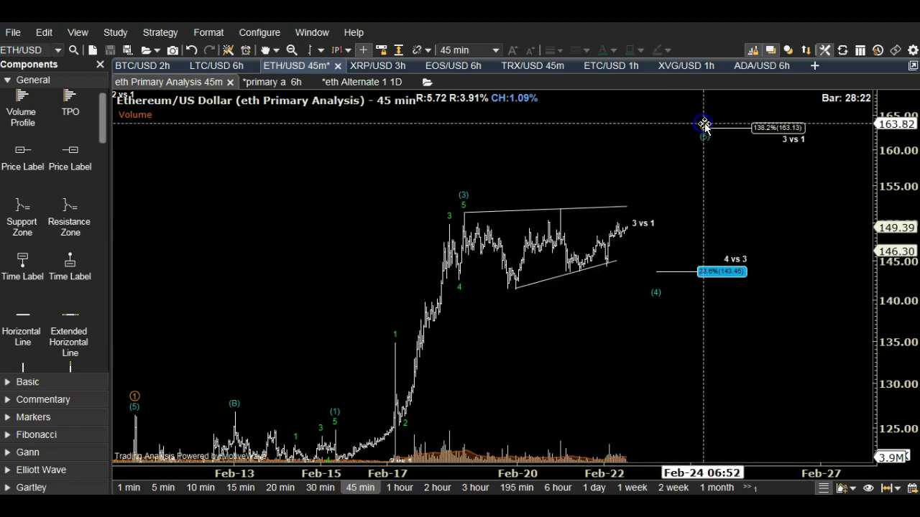
pyautogui.moveTo(704, 127); pyautogui.dragTo(760, 180)
# Put the eth Primary Analysis chart on 6-hour bars and compress the price scale to 100–180.
pyautogui.click(257, 83)
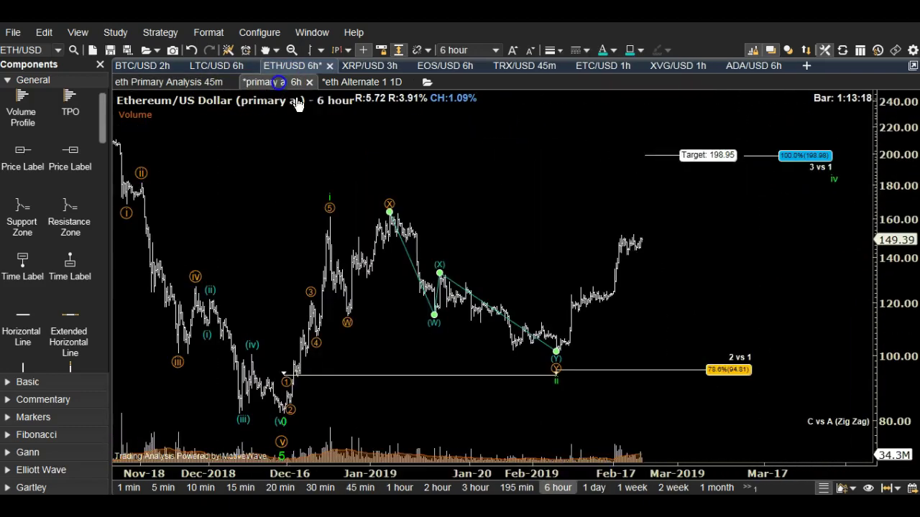
pyautogui.click(220, 83)
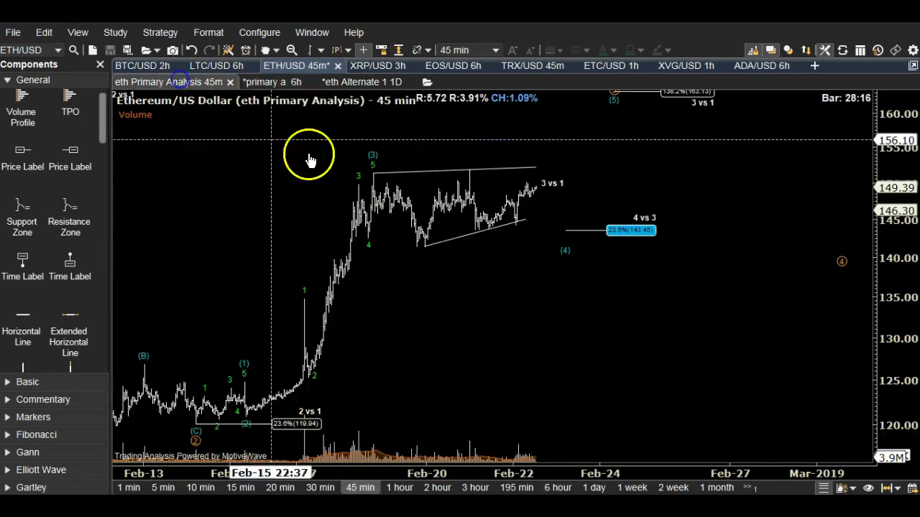
pyautogui.click(474, 488)
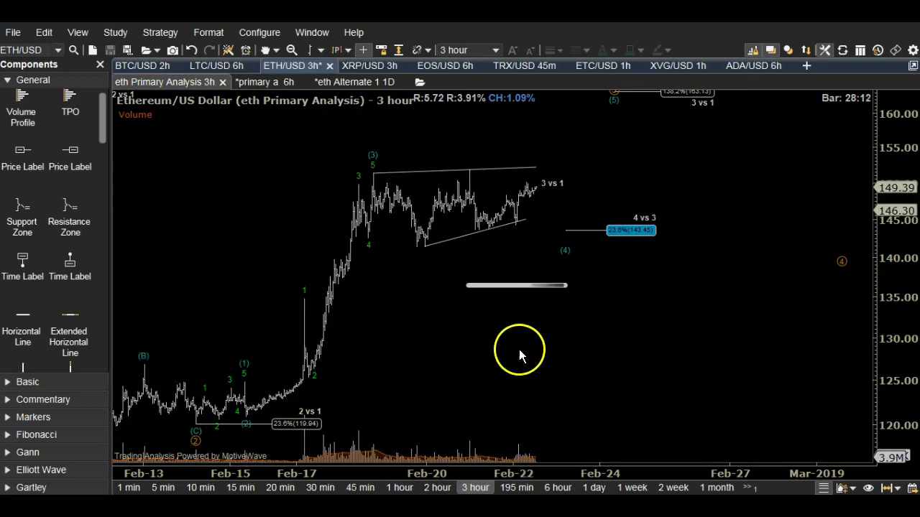
pyautogui.moveTo(501, 328); pyautogui.dragTo(606, 359)
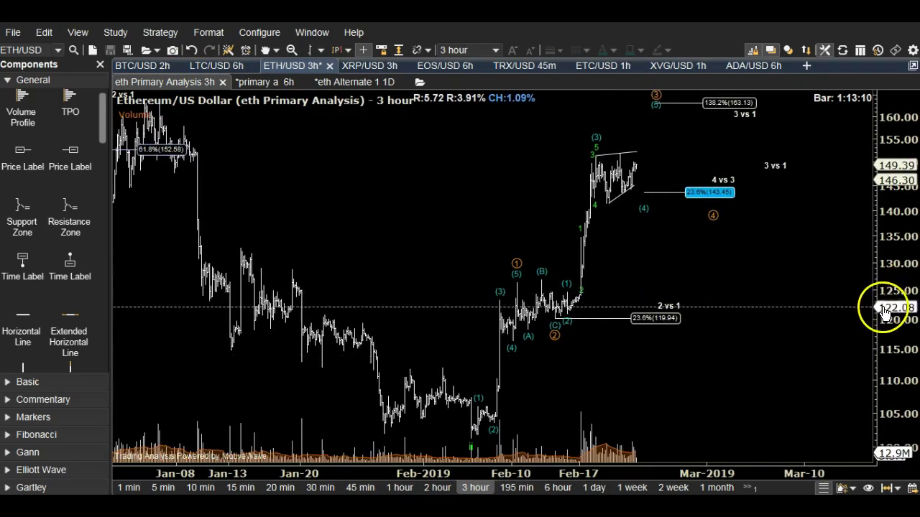
pyautogui.moveTo(877, 312); pyautogui.dragTo(799, 374)
# Select the Elliott wave count and pan to show wave (5) projected near 199.
pyautogui.click(799, 131)
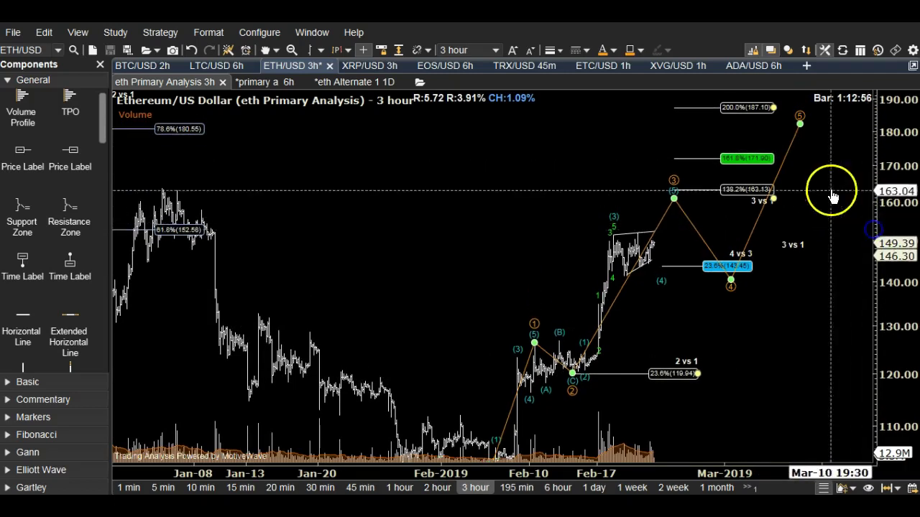
pyautogui.moveTo(832, 195); pyautogui.dragTo(786, 242)
pyautogui.moveTo(809, 174); pyautogui.dragTo(760, 182)
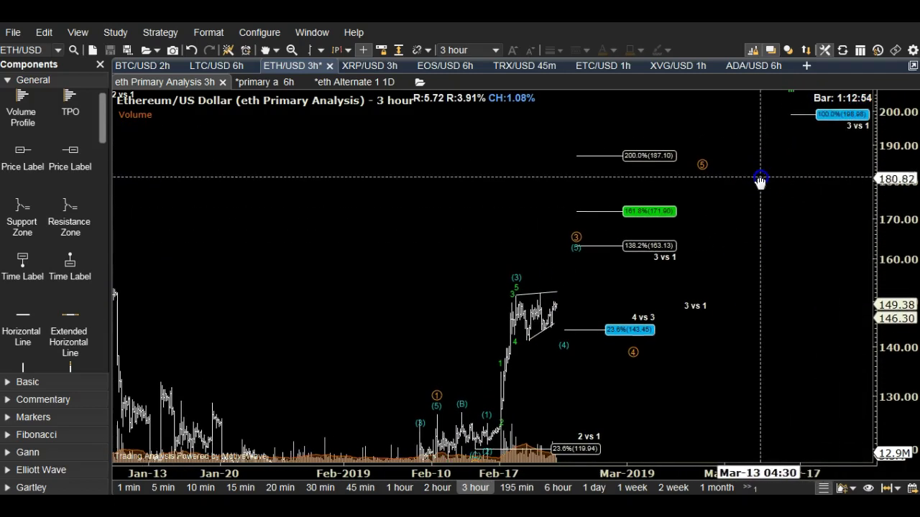
pyautogui.click(825, 113)
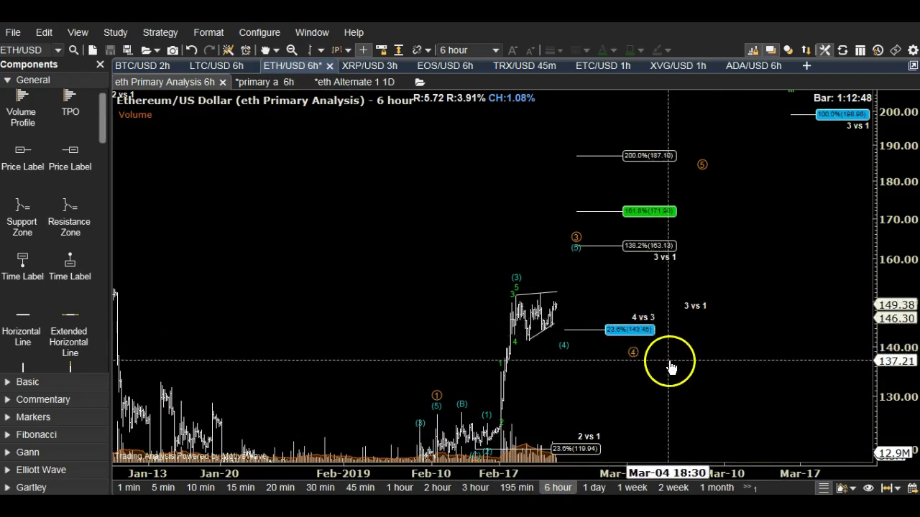
pyautogui.scroll(-3, 692, 322)
pyautogui.scroll(3, 760, 380)
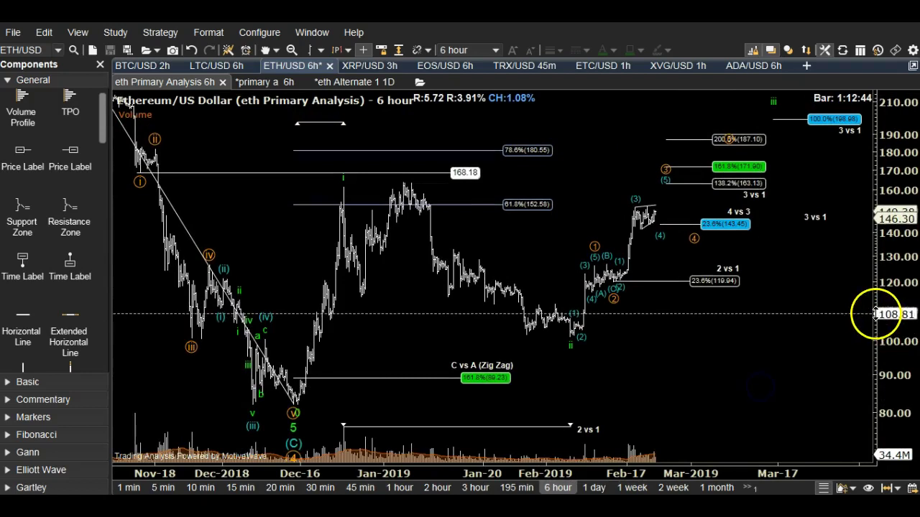
# Select the Submicro impulse, move its (4) point and raise (5) higher and later.
pyautogui.moveTo(875, 316); pyautogui.dragTo(793, 364)
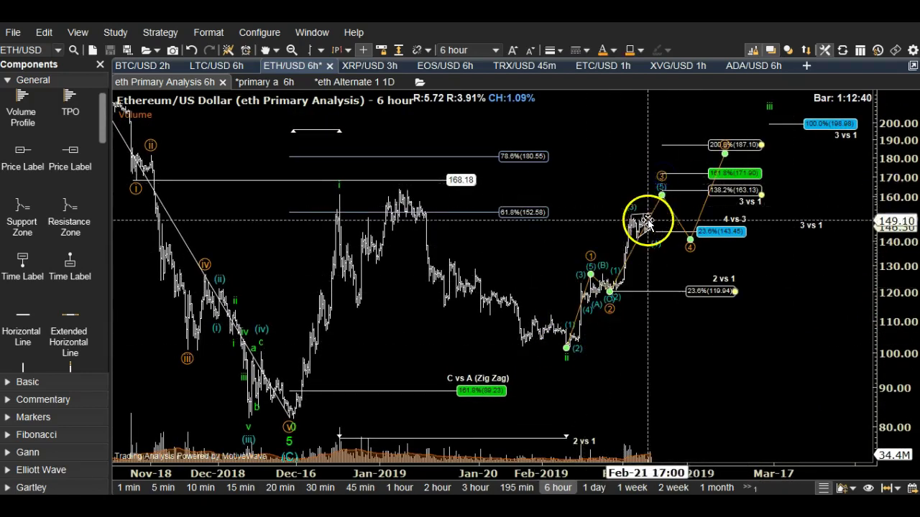
pyautogui.click(657, 242)
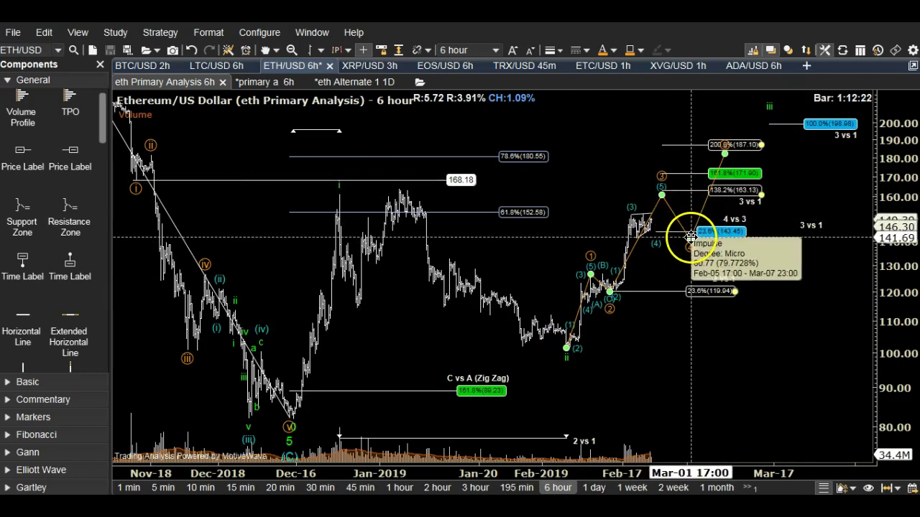
pyautogui.moveTo(693, 233)
pyautogui.mouseDown()
pyautogui.moveTo(667, 199)
pyautogui.moveTo(701, 238)
pyautogui.mouseUp()
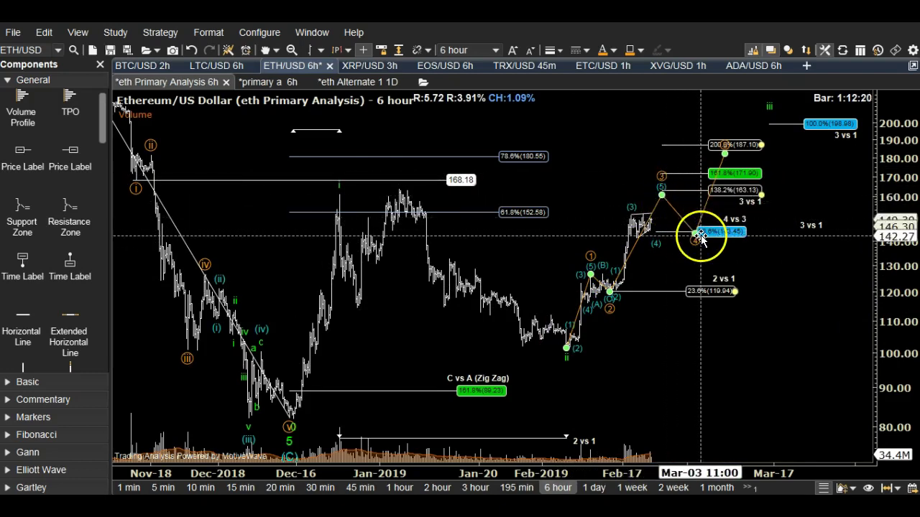
pyautogui.moveTo(725, 153); pyautogui.dragTo(737, 135)
# Check wave (4) against the 23.6% '4 vs 3' level at 143.45, dismiss the tooltip, and pan.
pyautogui.click(780, 139)
pyautogui.click(813, 124)
pyautogui.click(823, 183)
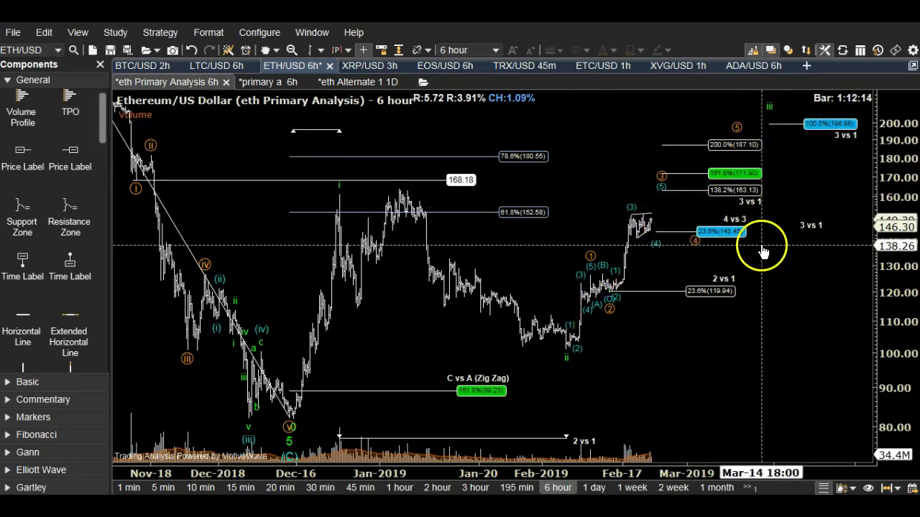
pyautogui.click(736, 219)
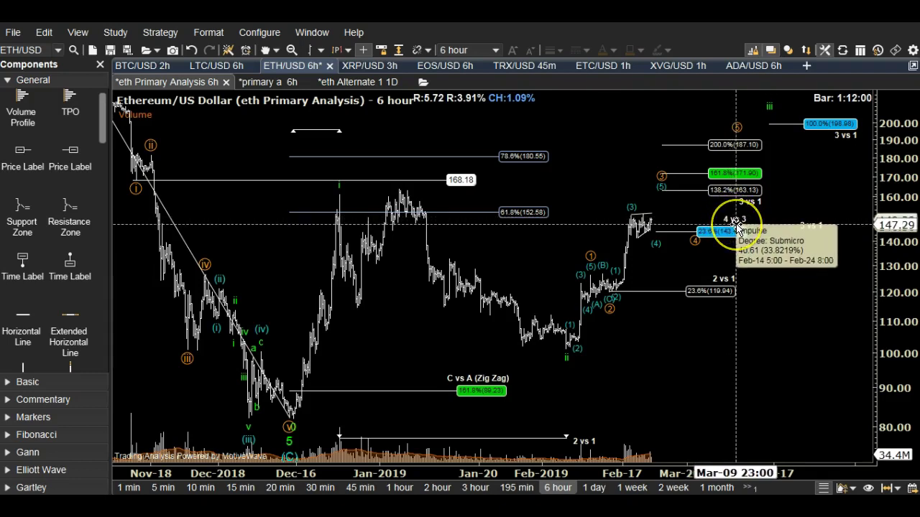
pyautogui.click(740, 138)
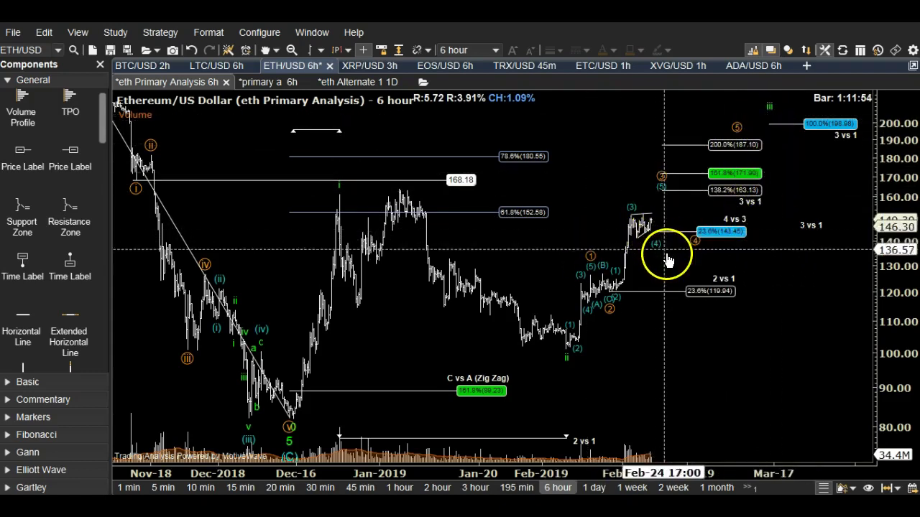
pyautogui.moveTo(667, 248); pyautogui.dragTo(560, 245)
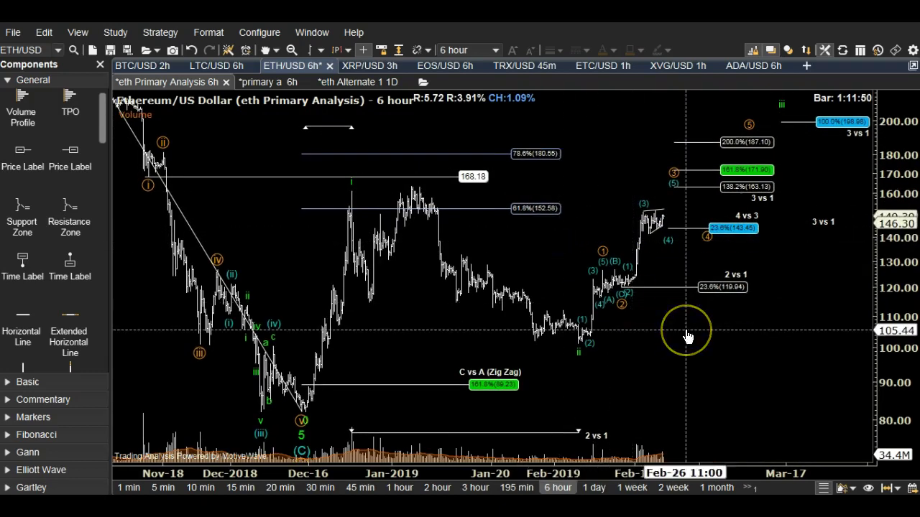
pyautogui.moveTo(688, 337); pyautogui.dragTo(662, 227)
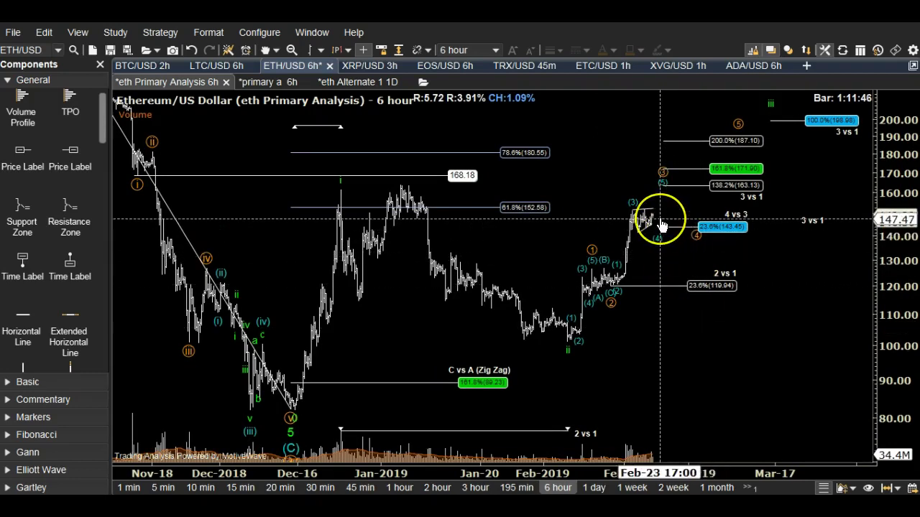
# Flip through the ETH chart tabs and settle on the primary a 6h chart.
pyautogui.click(338, 82)
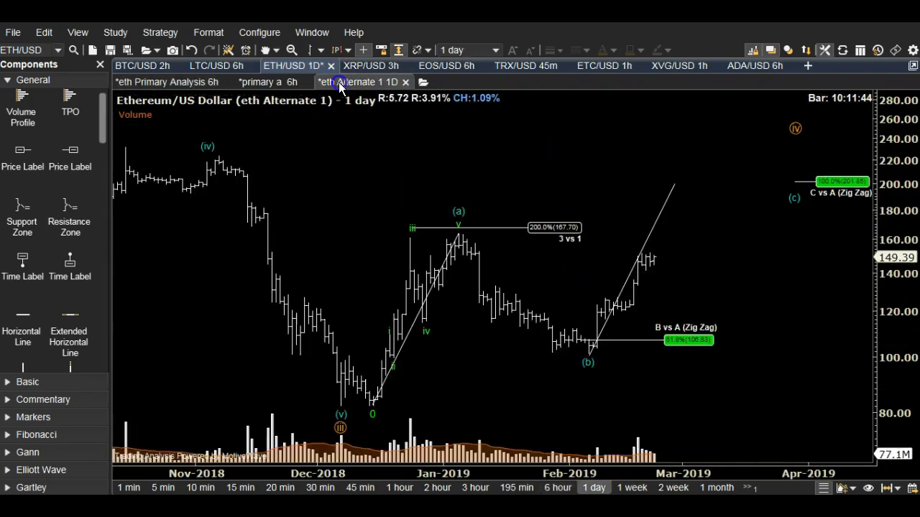
pyautogui.click(206, 83)
pyautogui.click(263, 83)
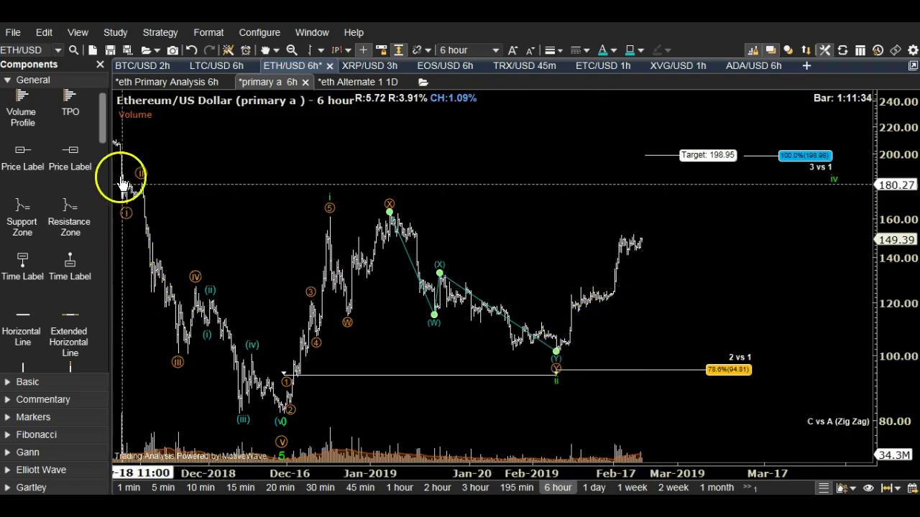
# Expand the Elliott Wave drawing tools and start an ABC correction on the chart.
pyautogui.moveTo(100, 122); pyautogui.dragTo(97, 155)
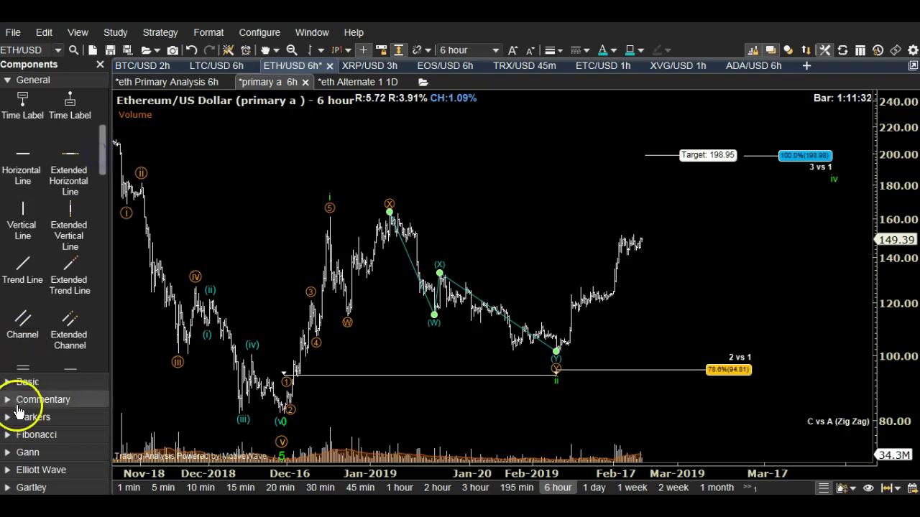
pyautogui.click(10, 470)
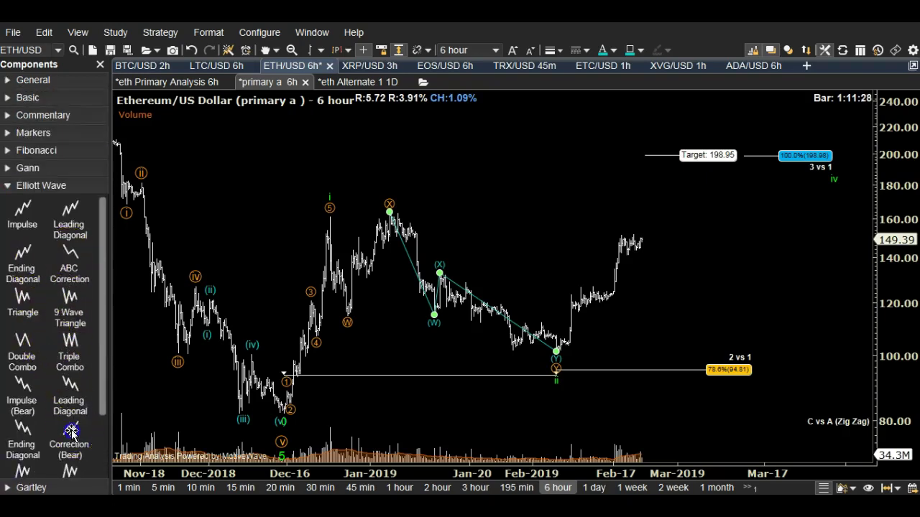
pyautogui.click(661, 302)
# Anchor the correction at the (Y) low, A on the swing high, B on the pullback, C at the recent high.
pyautogui.moveTo(661, 300); pyautogui.dragTo(556, 358)
pyautogui.moveTo(677, 242); pyautogui.dragTo(577, 292)
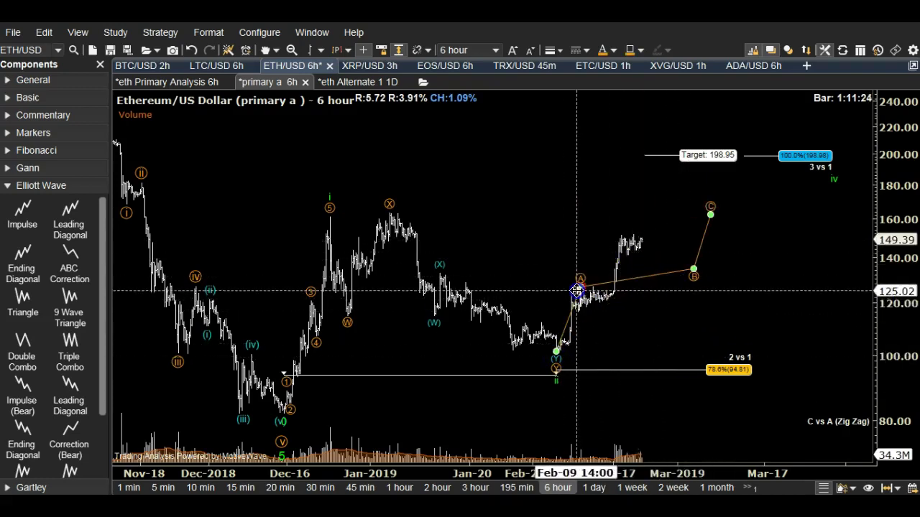
pyautogui.moveTo(692, 268); pyautogui.dragTo(607, 306)
pyautogui.moveTo(710, 215); pyautogui.dragTo(622, 232)
pyautogui.click(786, 246)
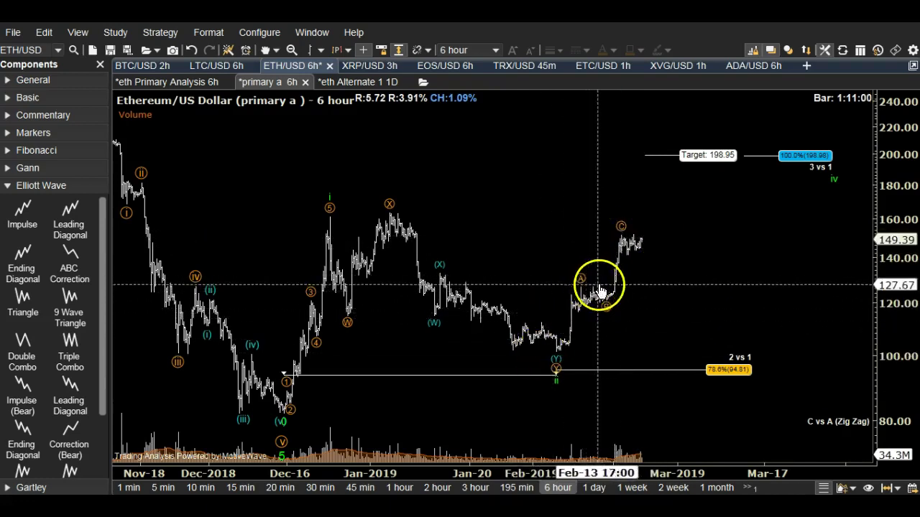
# Add the C vs A (Zig Zag) ratio, merging 61.8% into 100% and 161.8% into 138.2%.
pyautogui.moveTo(621, 231)
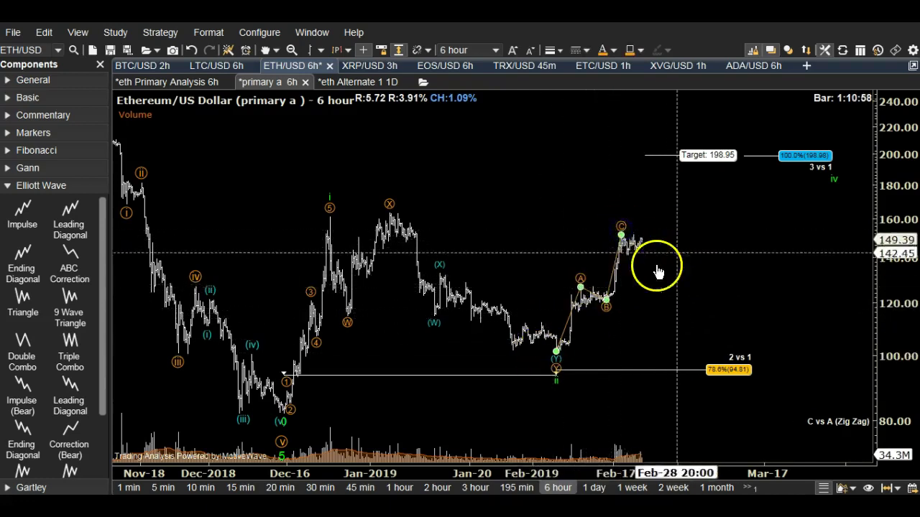
pyautogui.rightClick(613, 277)
pyautogui.moveTo(686, 394)
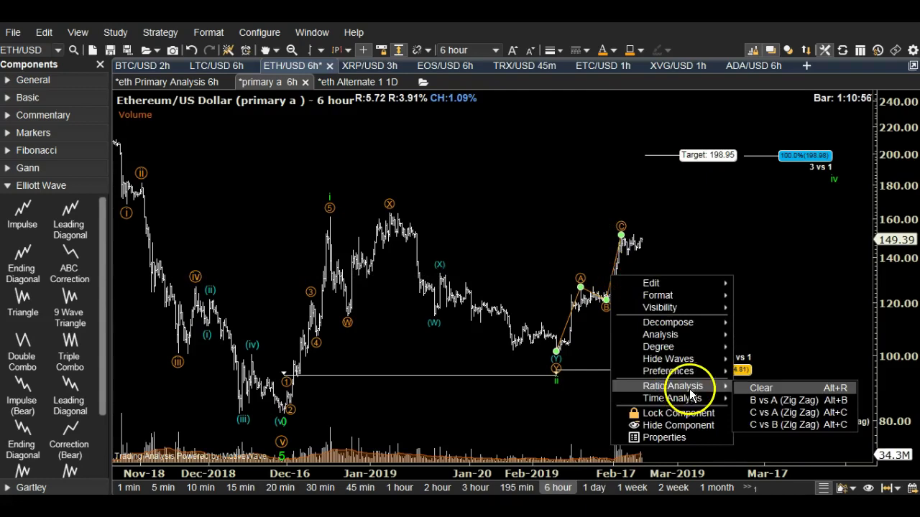
pyautogui.click(766, 413)
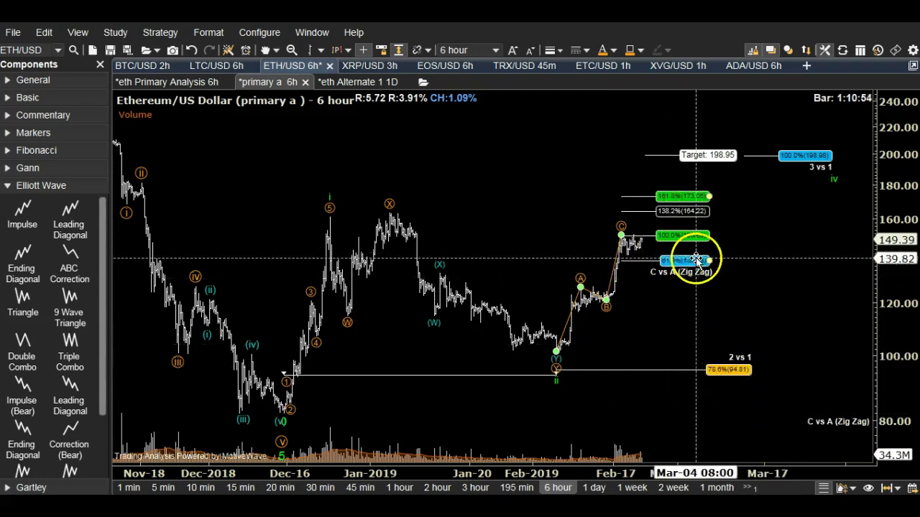
pyautogui.moveTo(709, 261); pyautogui.dragTo(710, 243)
pyautogui.moveTo(707, 195); pyautogui.dragTo(710, 209)
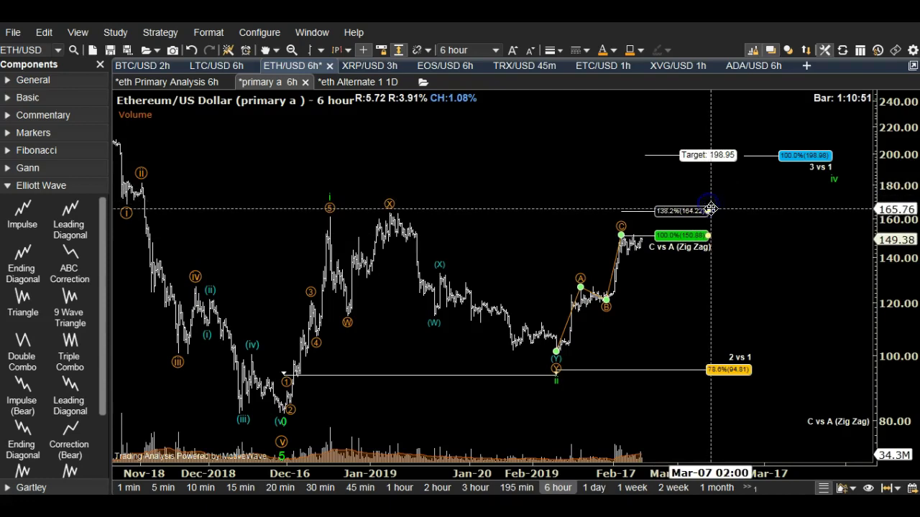
# Reselect the ABC correction and nudge its wave A point.
pyautogui.click(670, 206)
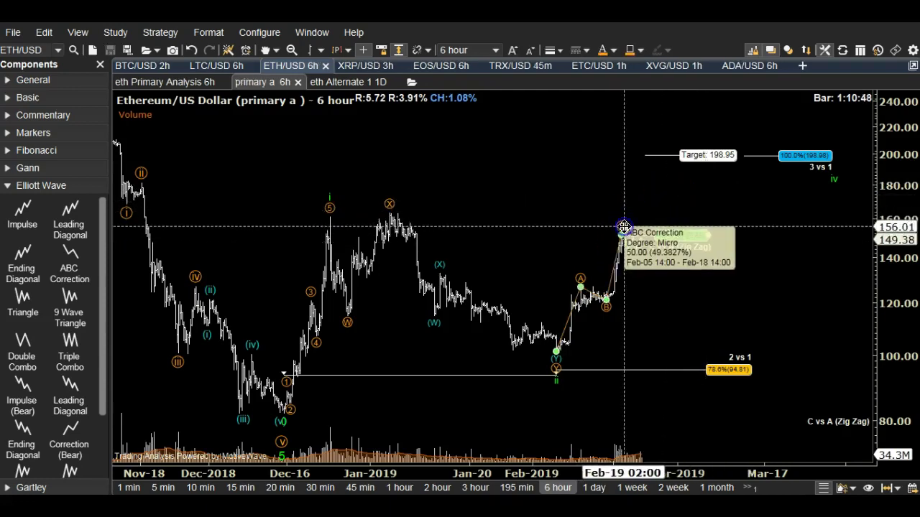
pyautogui.click(637, 268)
pyautogui.click(581, 275)
pyautogui.moveTo(581, 275); pyautogui.dragTo(685, 279)
pyautogui.scroll(1, 685, 279)
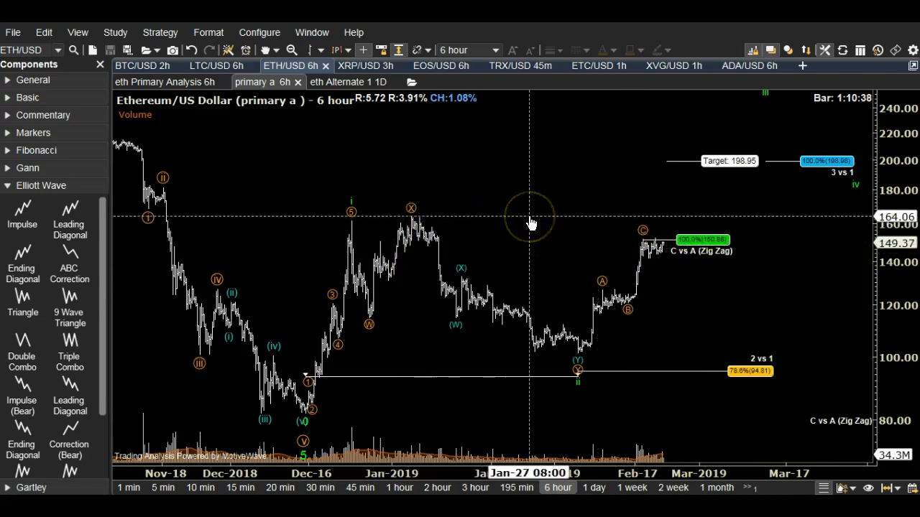
pyautogui.scroll(-1, 536, 205)
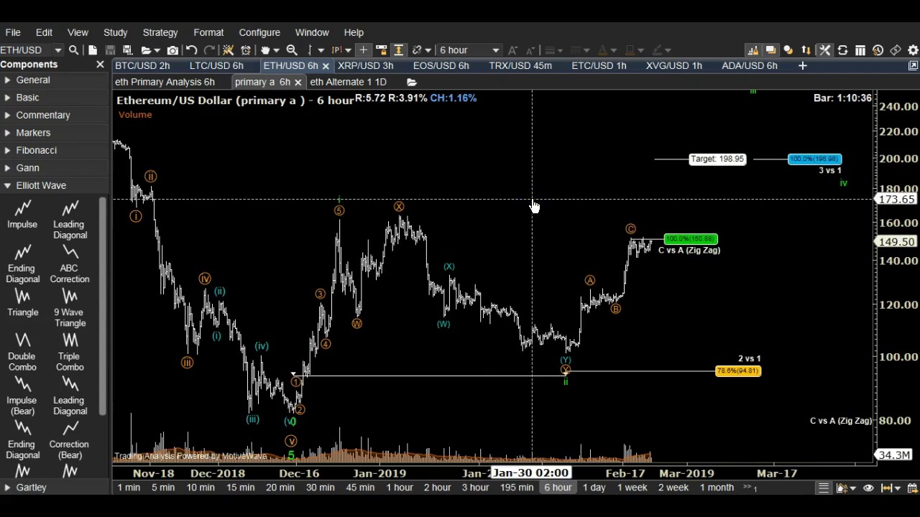